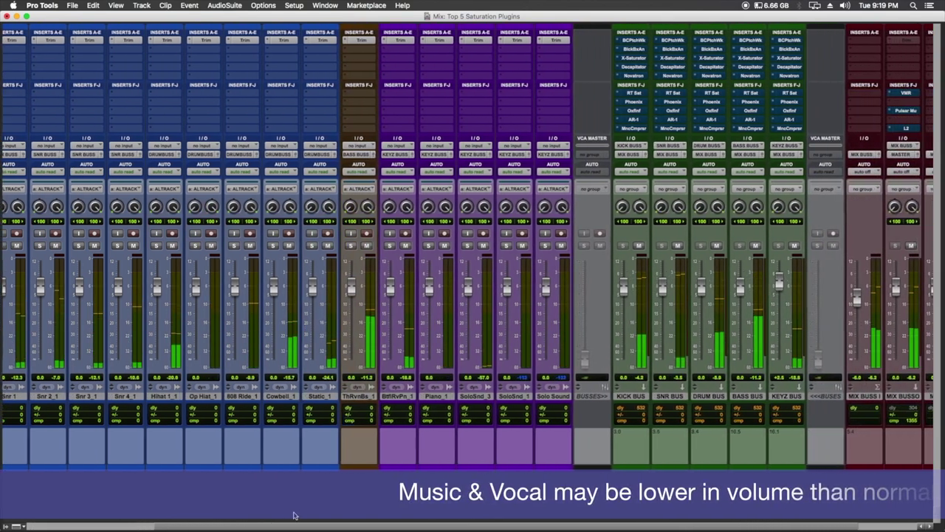
pyautogui.click(336, 398)
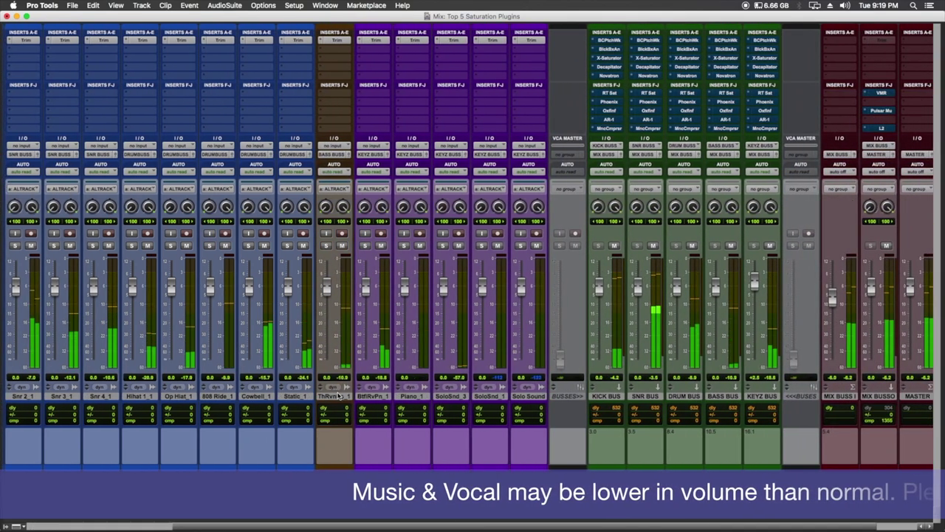
pyautogui.doubleClick(339, 398)
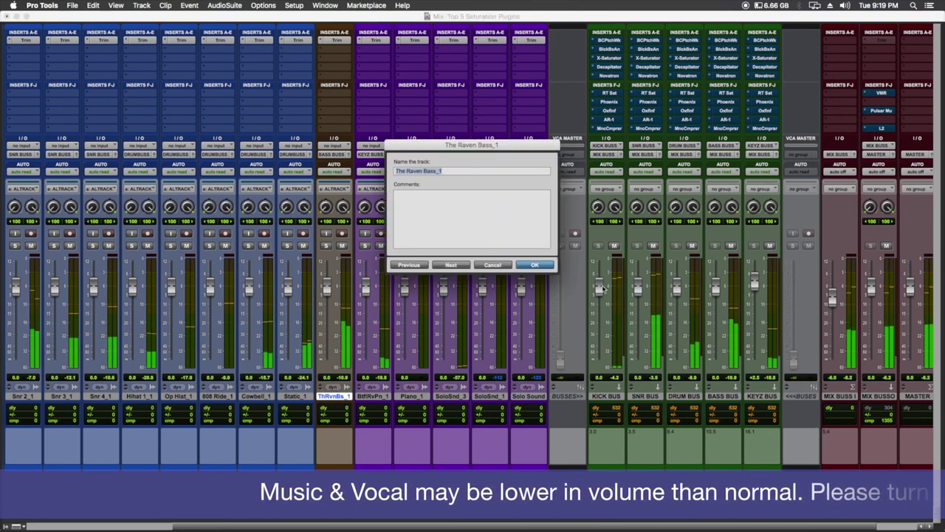
pyautogui.click(536, 266)
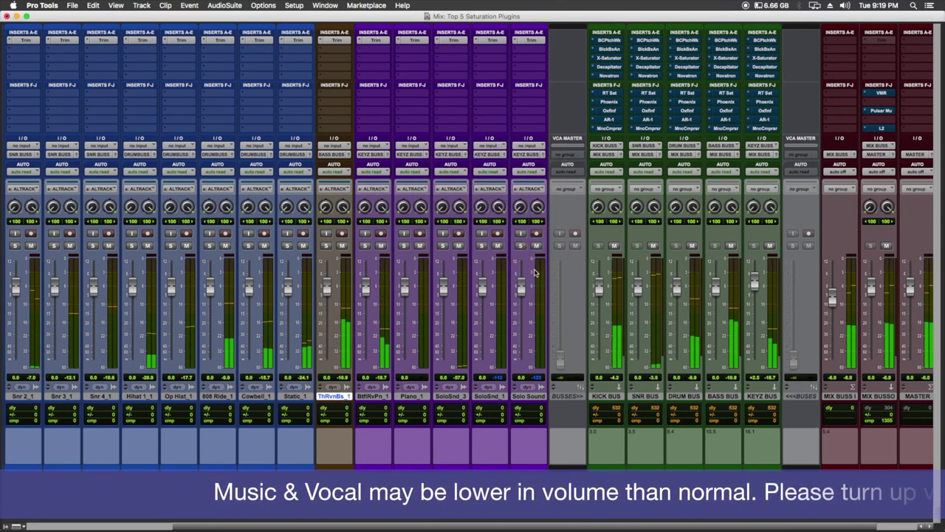
# - Select the MIX BUSS O track and the MASTER track in turn
pyautogui.hscroll(3, 489, 528)
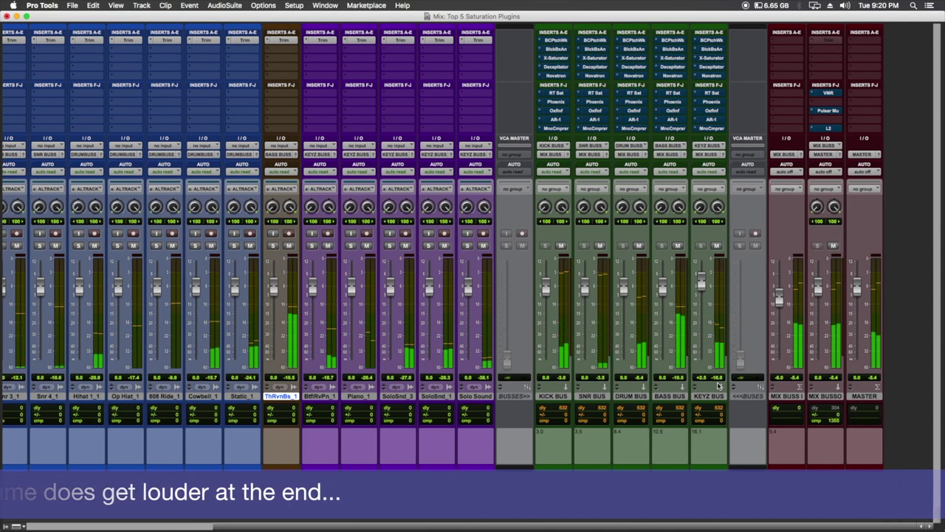
pyautogui.click(818, 397)
pyautogui.click(860, 397)
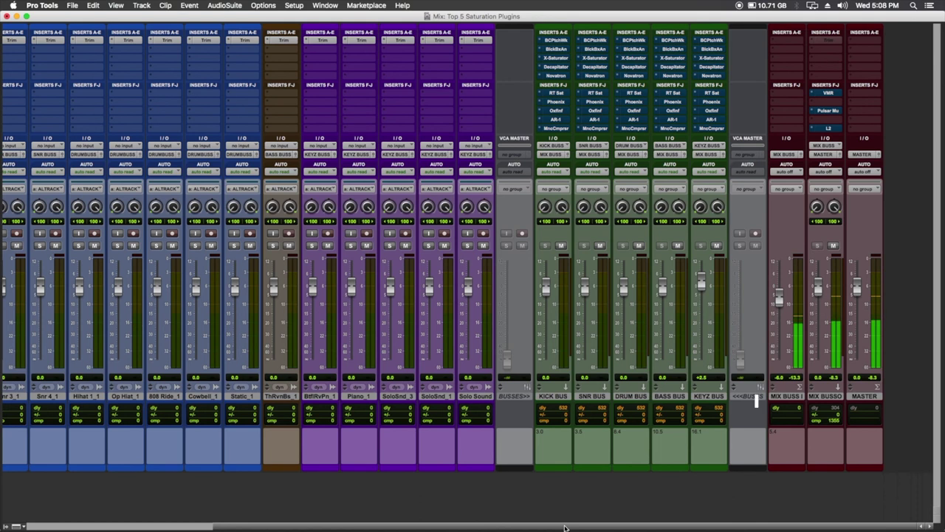
# - Inspect the Trim insert on each kick, fingersnap and snare track, from 808 Kick through Snr 3_1
pyautogui.moveTo(565, 527); pyautogui.dragTo(274, 519)
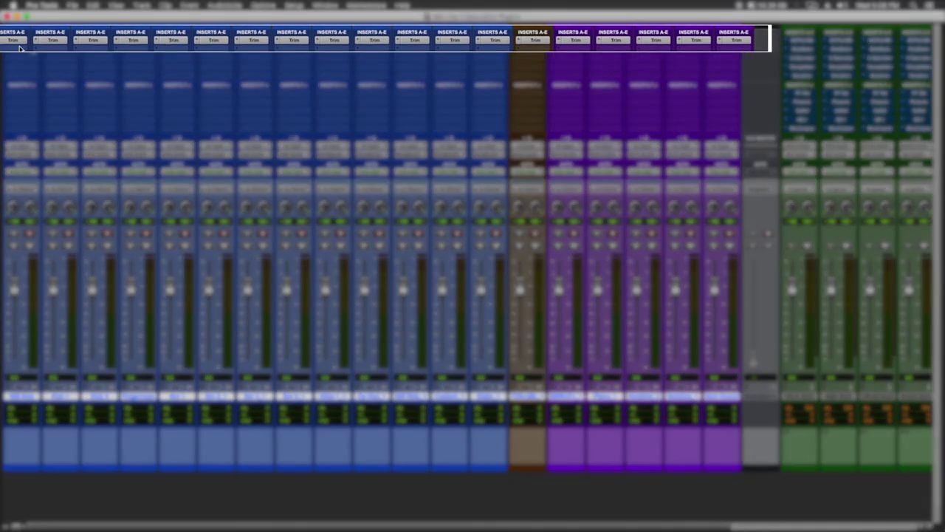
pyautogui.click(14, 41)
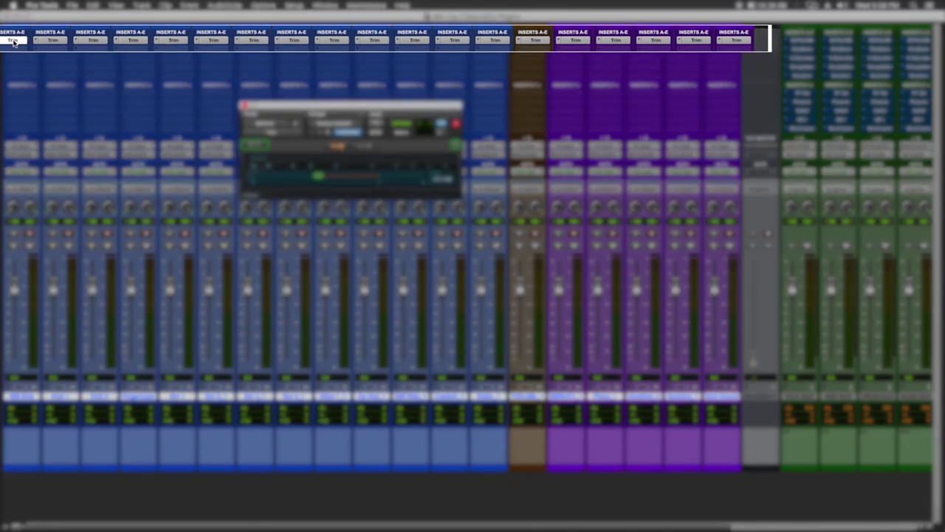
pyautogui.click(54, 40)
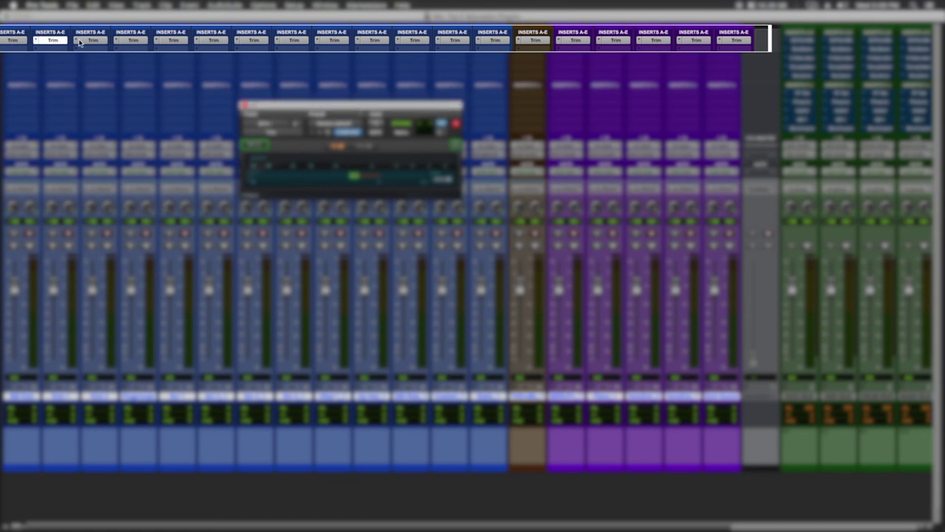
pyautogui.click(85, 41)
pyautogui.click(130, 41)
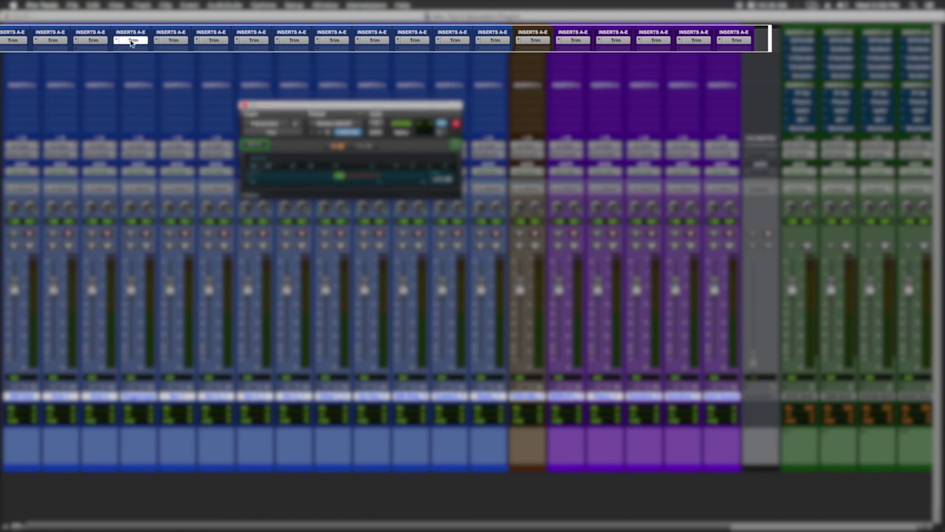
pyautogui.click(178, 41)
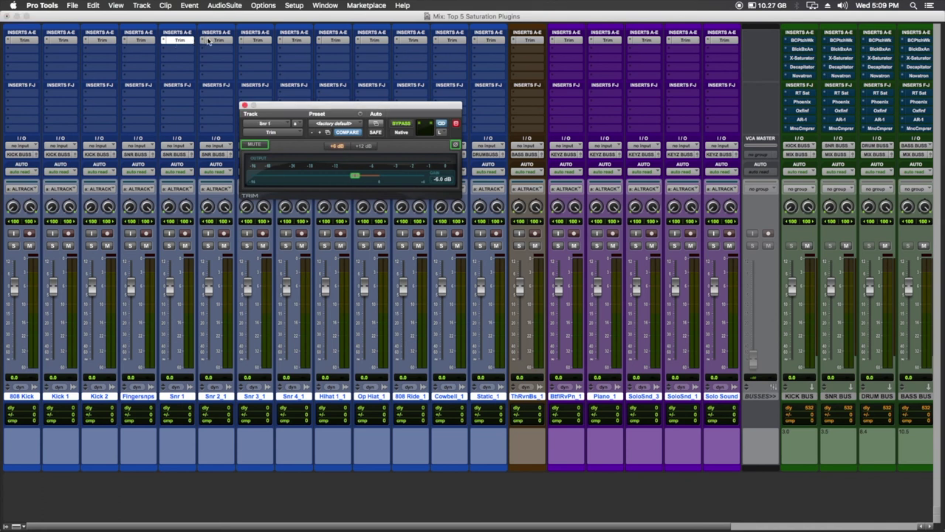
pyautogui.click(215, 42)
pyautogui.click(254, 41)
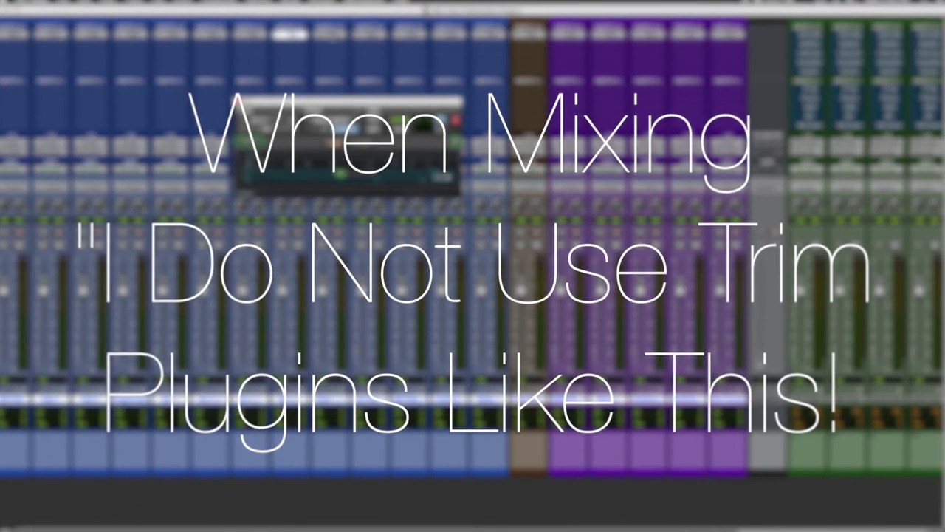
# - Inspect the Trim insert on the hi-hat, 808 ride, cowbell and static tracks
pyautogui.click(332, 39)
pyautogui.click(372, 37)
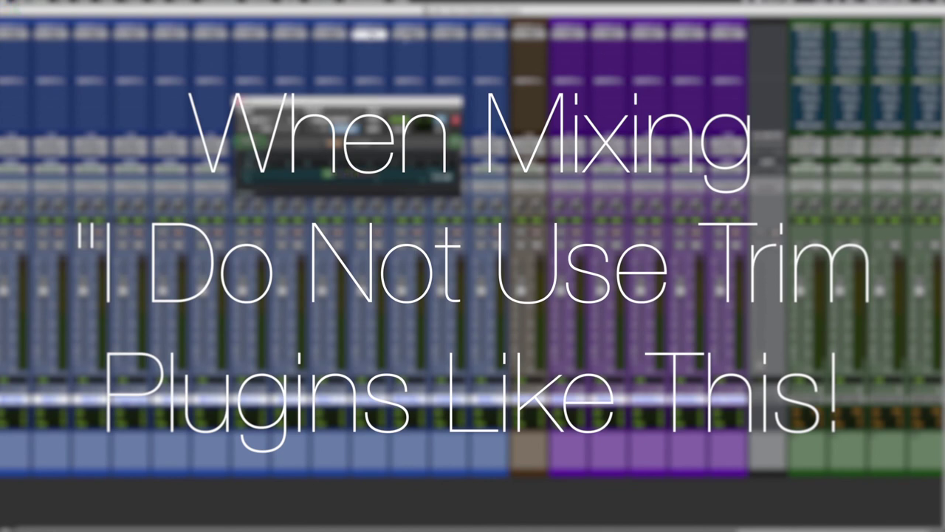
pyautogui.click(409, 37)
pyautogui.click(449, 36)
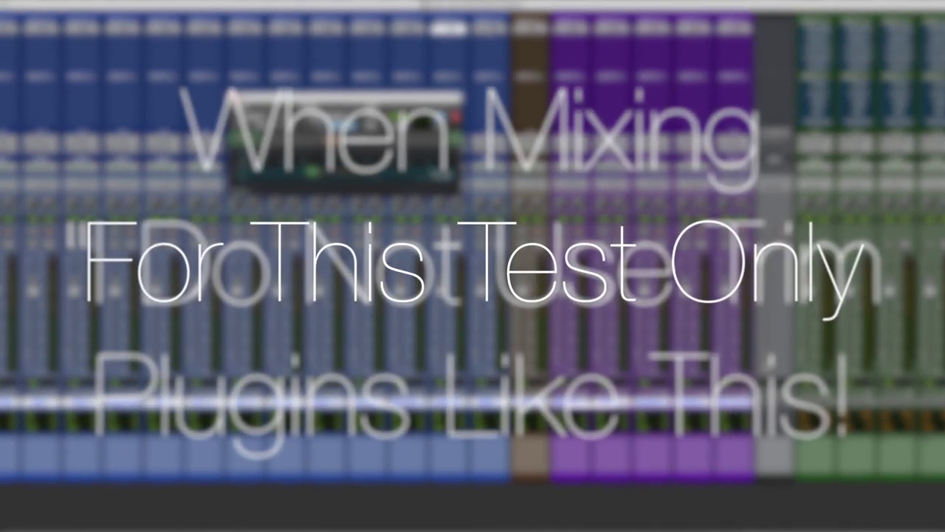
pyautogui.click(488, 31)
# - Inspect the Trim insert on the brown bass track and the purple keys and solo sound tracks
pyautogui.click(530, 29)
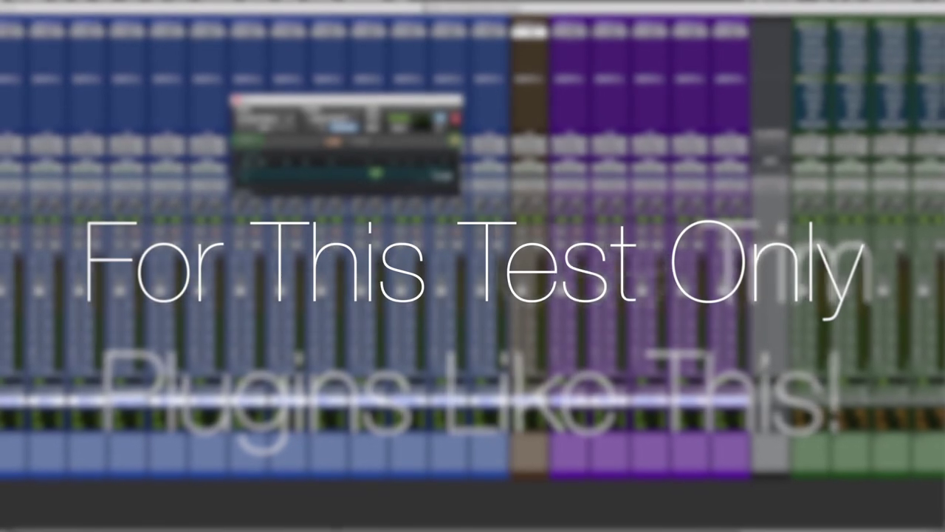
pyautogui.click(571, 29)
pyautogui.click(604, 39)
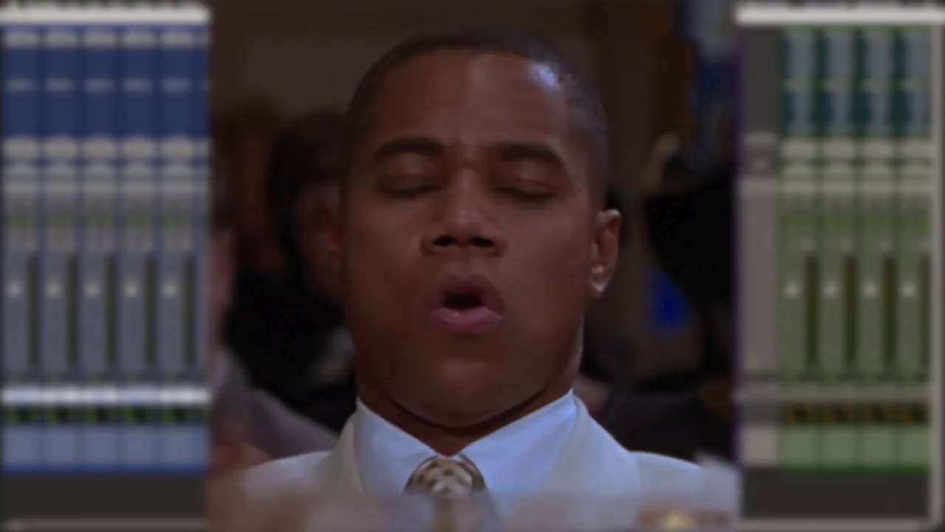
pyautogui.click(683, 40)
pyautogui.click(717, 42)
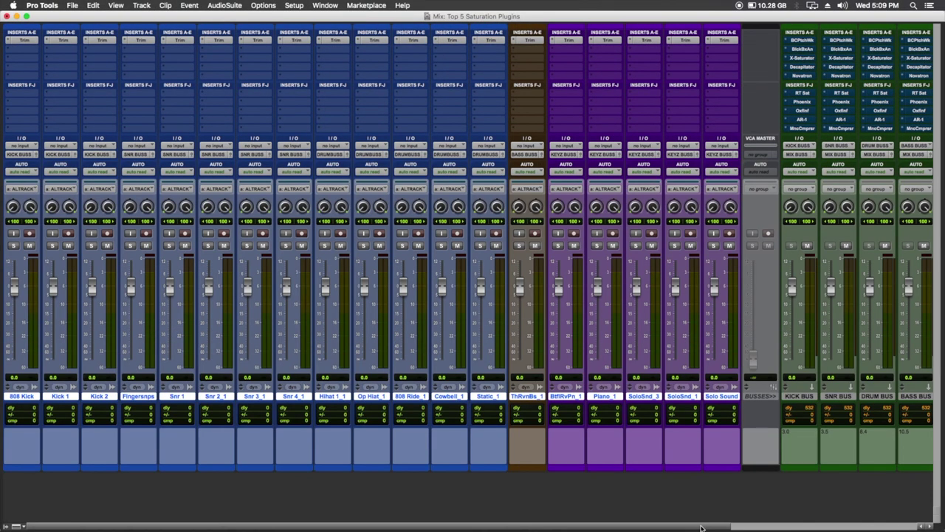
# - Select the five bus tracks from KICK BUS through KEYZ BUS
pyautogui.moveTo(701, 527); pyautogui.dragTo(893, 519)
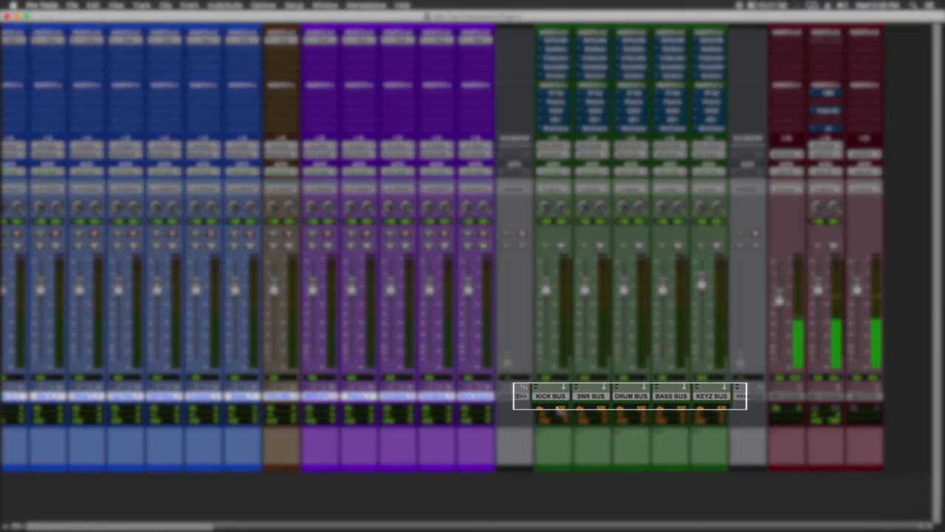
pyautogui.click(558, 397)
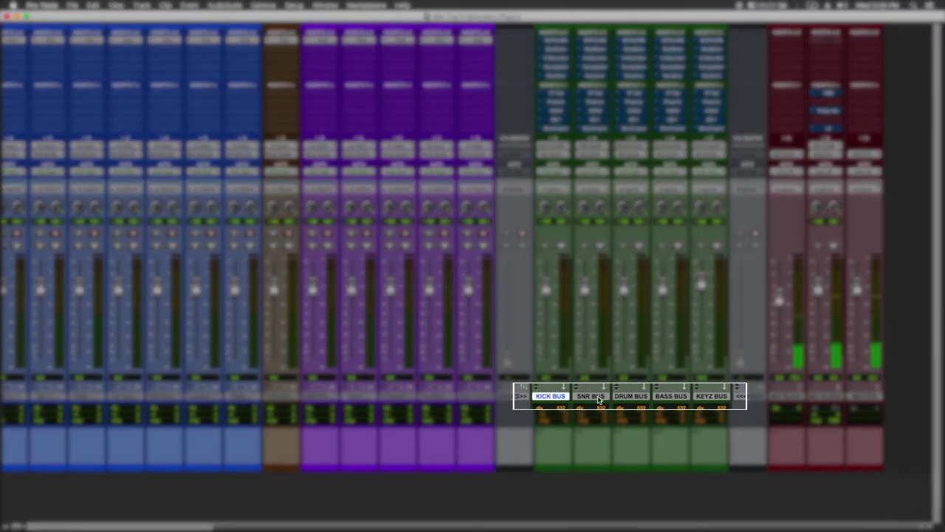
pyautogui.keyDown('shift'); pyautogui.click(716, 397); pyautogui.keyUp('shift')
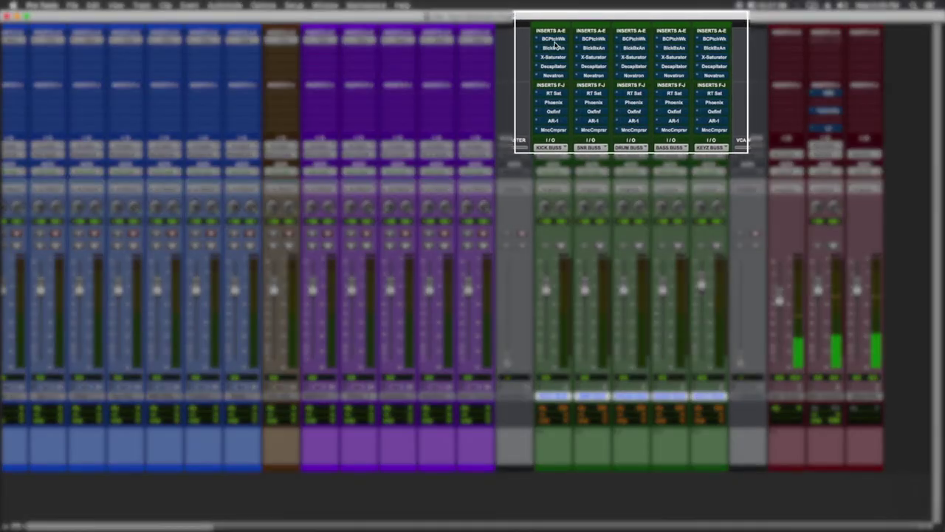
# - View KICK BUS inserts A–E in turn: Blue Cat's PatchWork with FrontDAW, Black Box HG-2, X-Saturator, Decapitator and Novatron
pyautogui.click(553, 39)
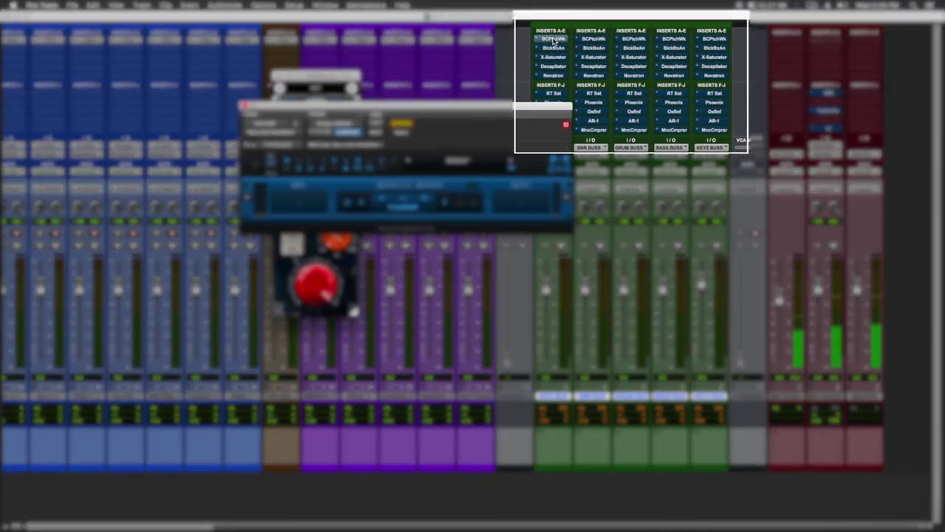
pyautogui.moveTo(352, 75); pyautogui.dragTo(659, 87)
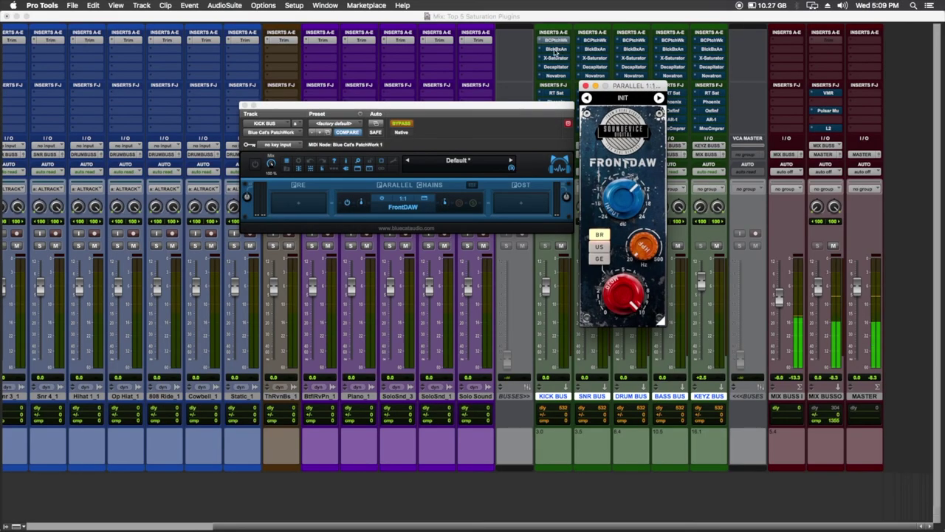
pyautogui.click(555, 50)
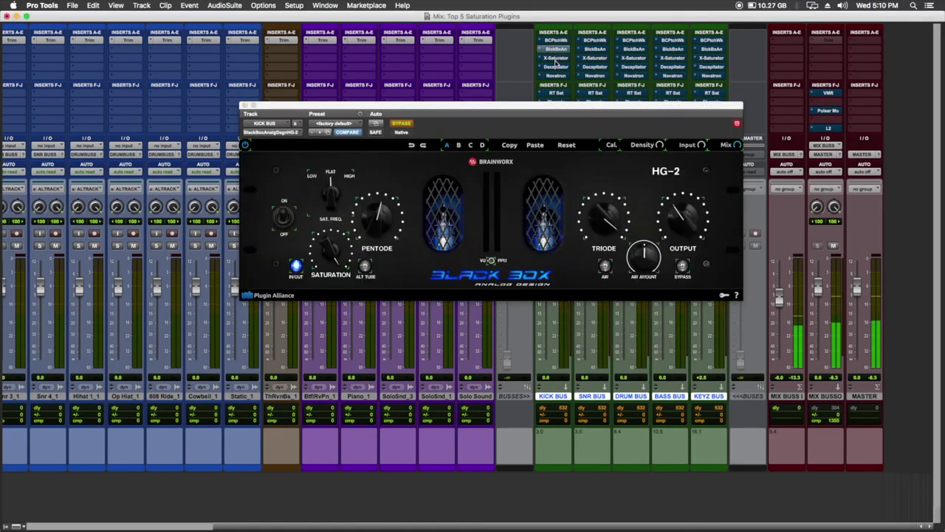
pyautogui.click(556, 58)
pyautogui.click(555, 66)
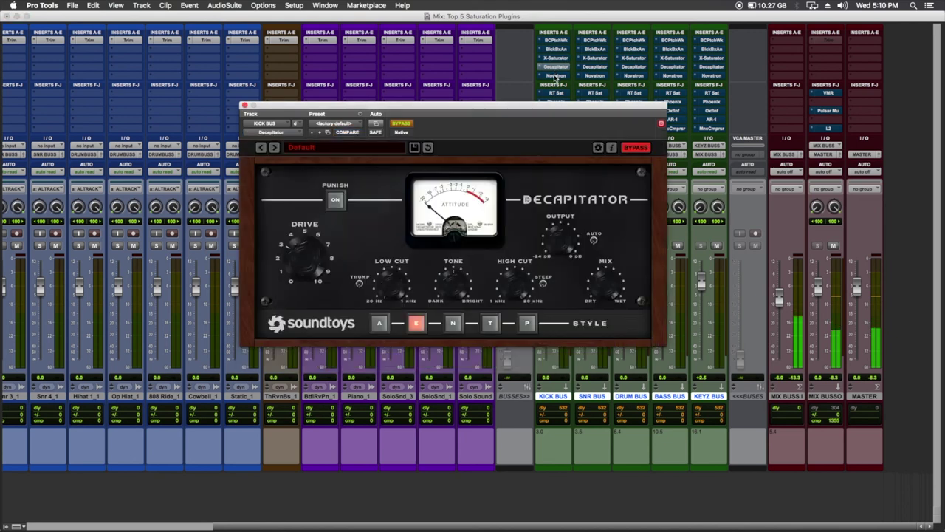
pyautogui.click(555, 76)
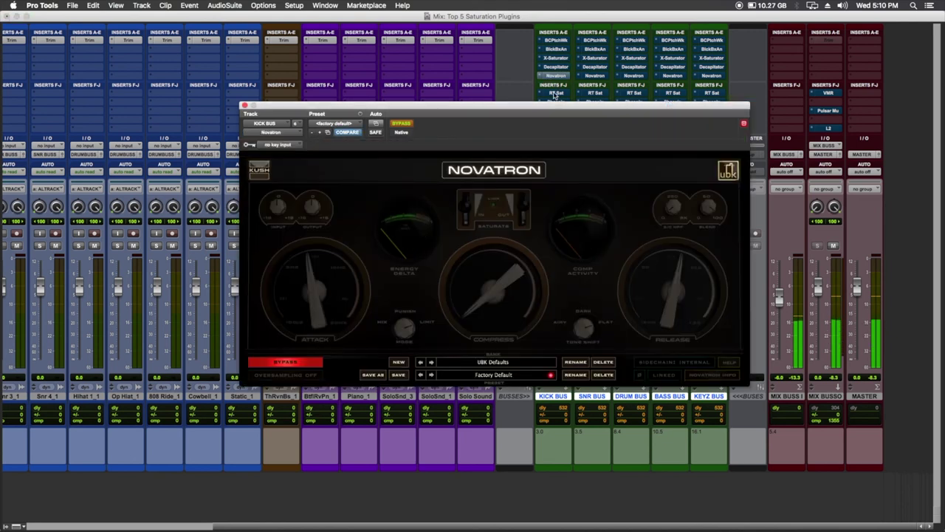
# - View KICK BUS inserts F–J in turn: Reel Tape Saturation, Phoenix, Oxford Inflator, AR-1 and Manic Compressor, closing the last plugin
pyautogui.click(555, 94)
pyautogui.click(555, 102)
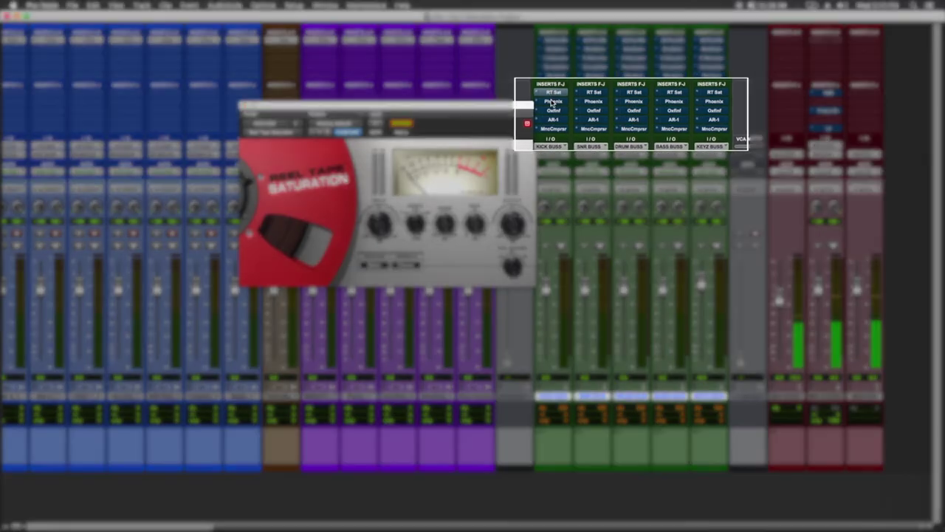
pyautogui.click(552, 110)
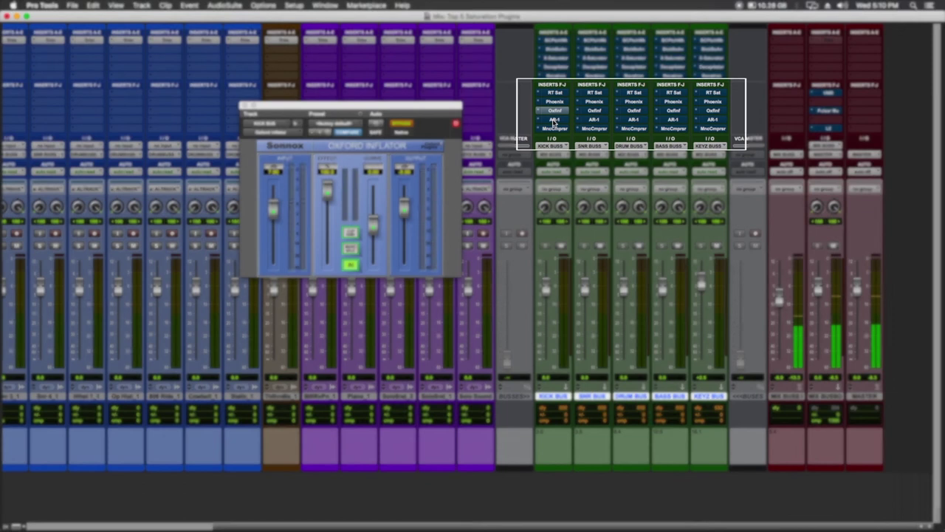
pyautogui.click(552, 120)
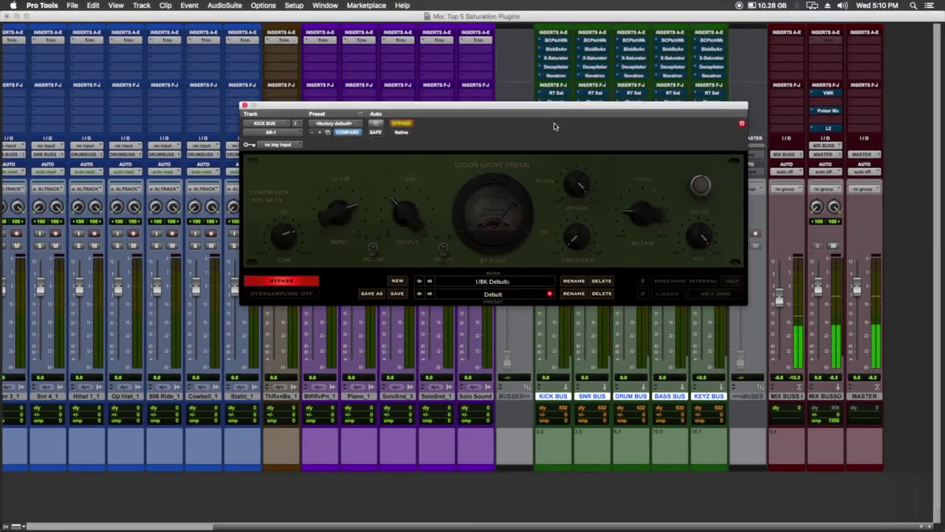
pyautogui.moveTo(556, 109); pyautogui.dragTo(555, 134)
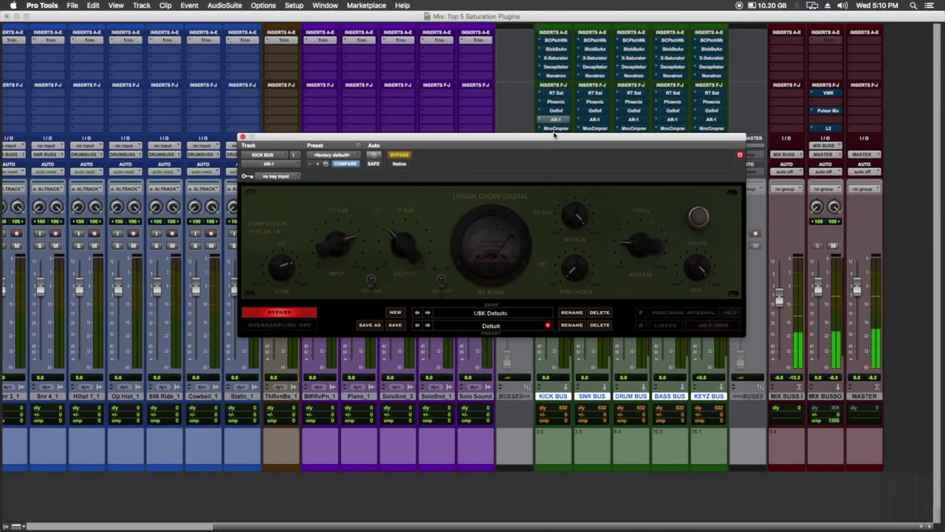
pyautogui.click(555, 128)
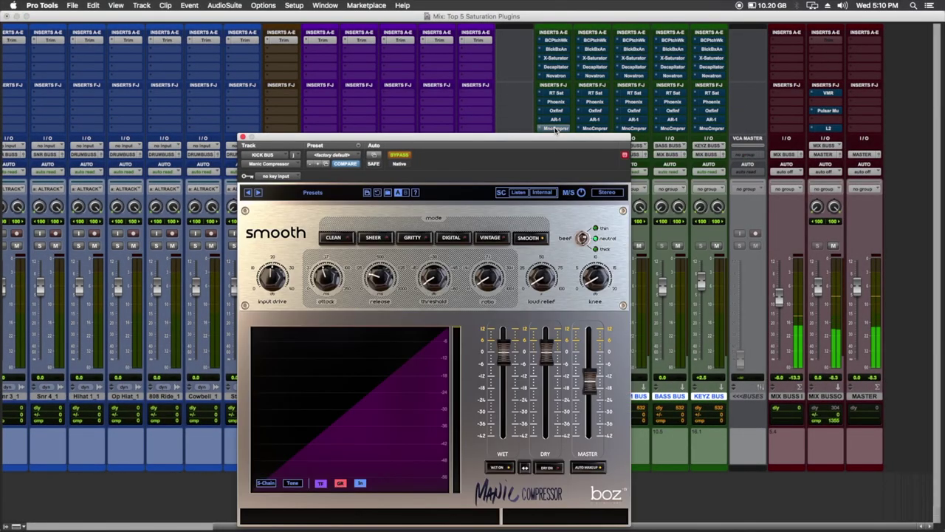
pyautogui.click(555, 129)
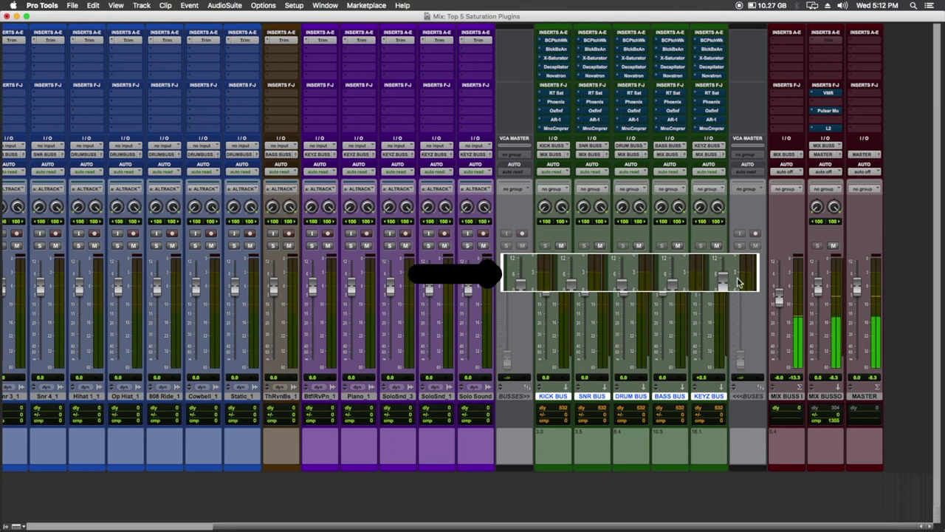
# - Select the MIX BUSS I and MIX BUSS O tracks in turn, ending on MIX BUSS I
pyautogui.click(784, 397)
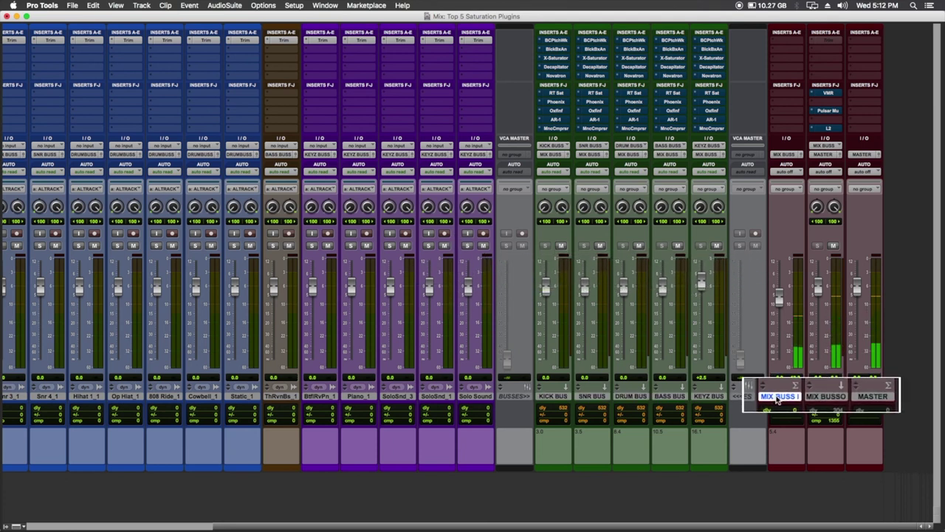
pyautogui.click(831, 397)
pyautogui.click(790, 399)
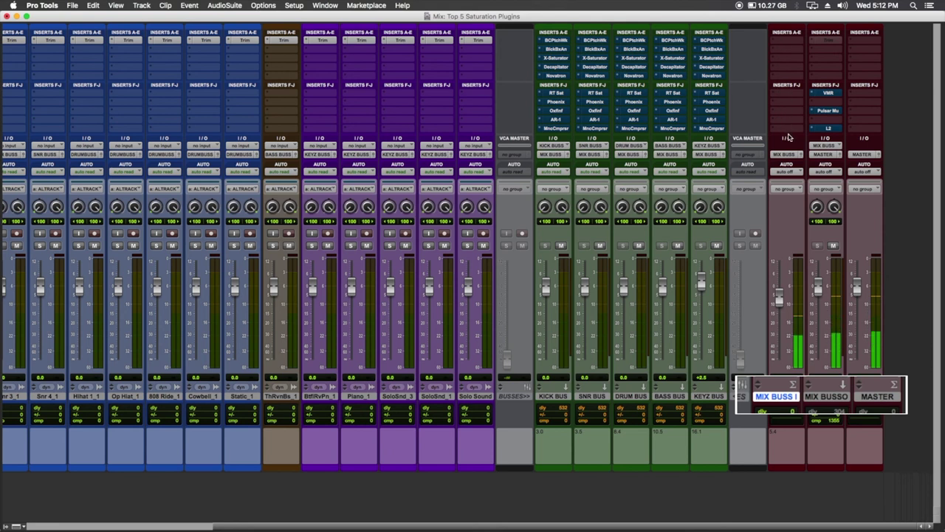
# - Select MIX BUSS O, open its Virtual Mix Rack insert and move the plugin window clear of the insert list
pyautogui.click(820, 399)
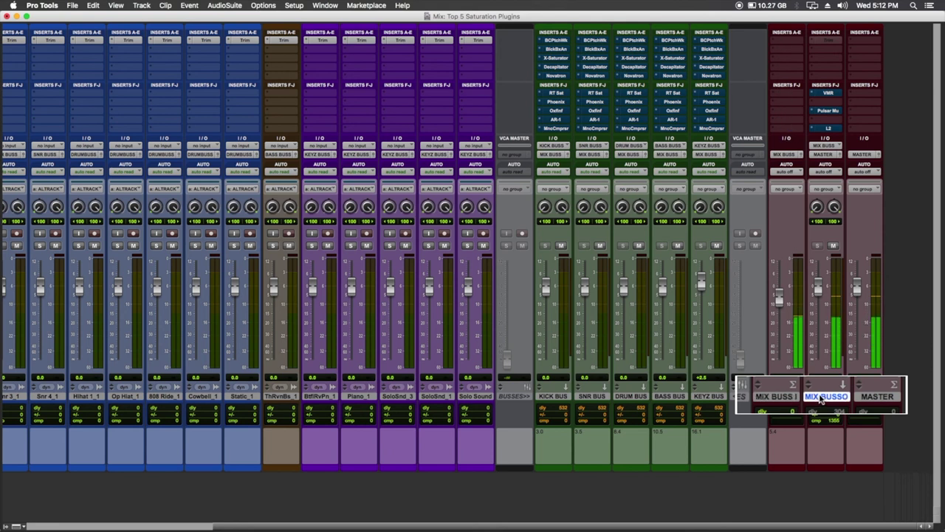
pyautogui.click(838, 90)
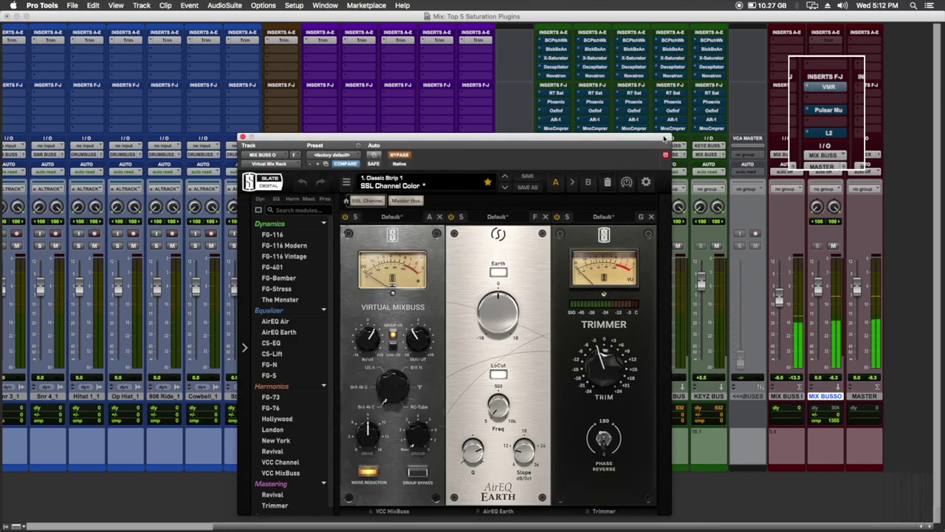
pyautogui.moveTo(664, 139); pyautogui.dragTo(635, 91)
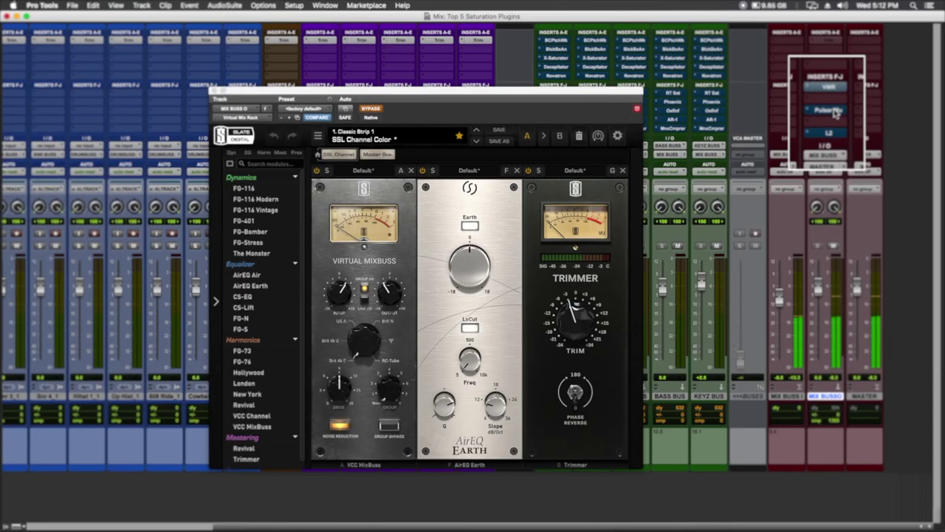
# - View the Pulsar Mu and L2 inserts on MIX BUSS O in turn, moving the L2 window aside before closing it
pyautogui.click(834, 110)
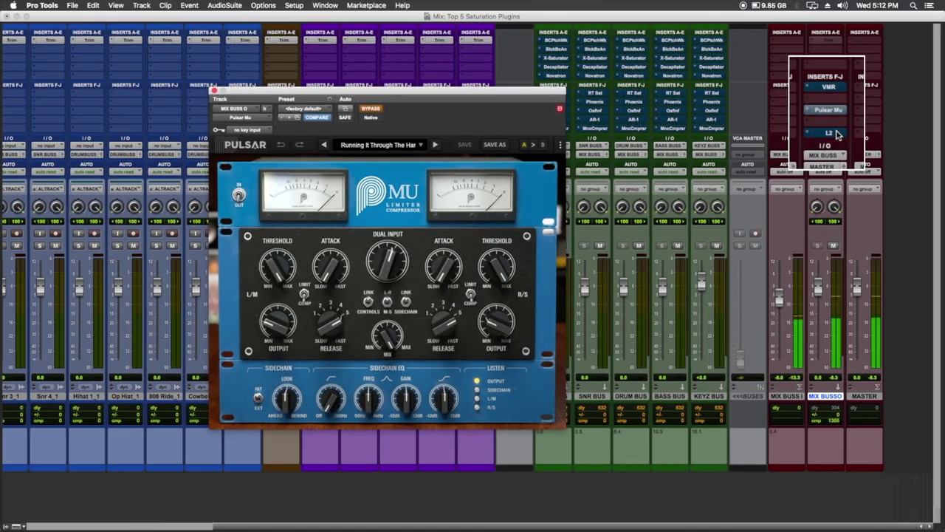
pyautogui.click(836, 133)
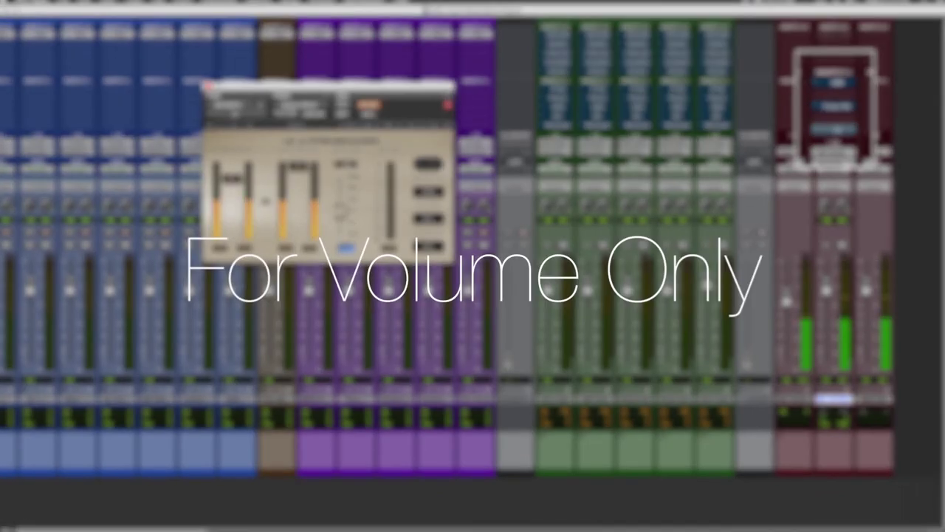
pyautogui.moveTo(446, 87); pyautogui.dragTo(529, 126)
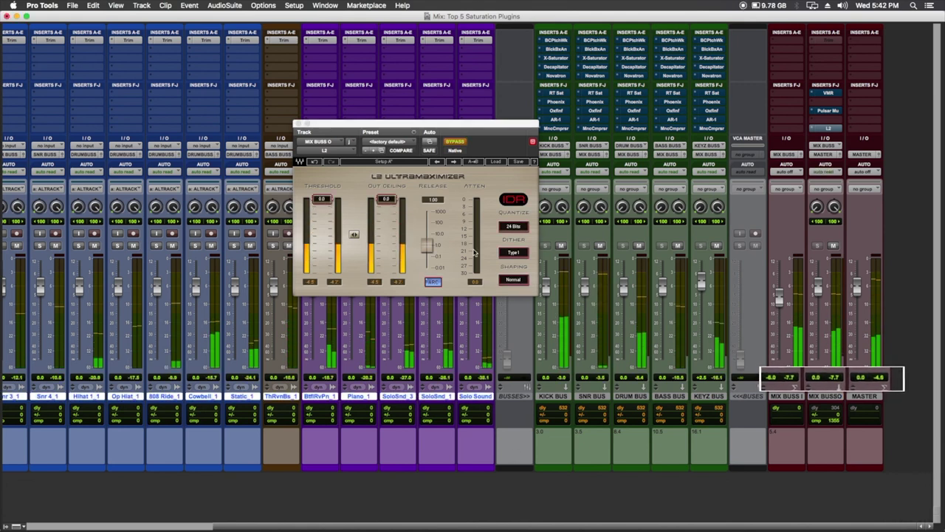
pyautogui.click(298, 124)
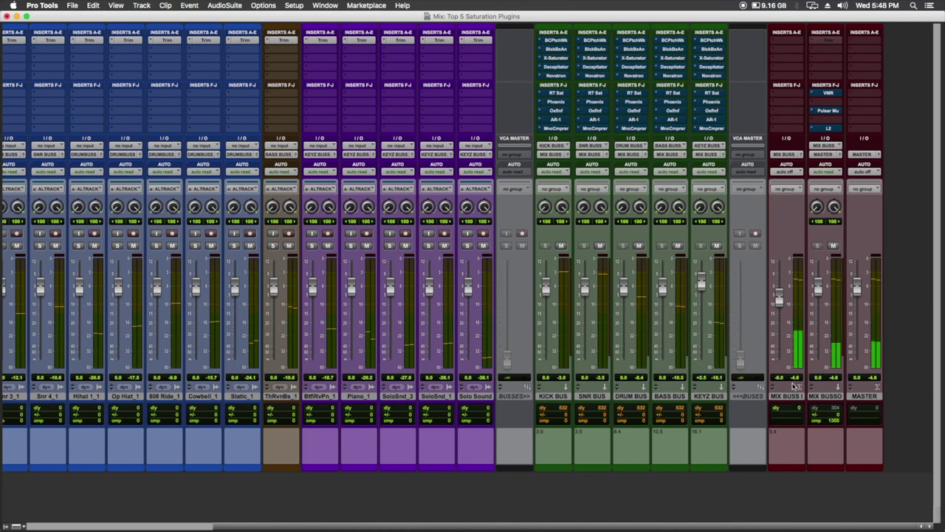
# - Select the five bus tracks from KEYZ BUS through KICK BUS
pyautogui.click(713, 396)
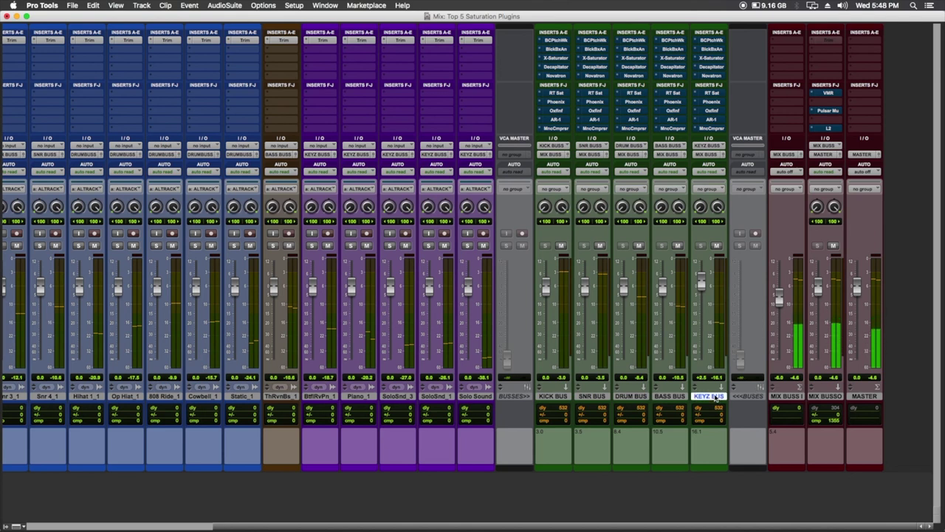
pyautogui.keyDown('shift'); pyautogui.click(561, 398); pyautogui.keyUp('shift')
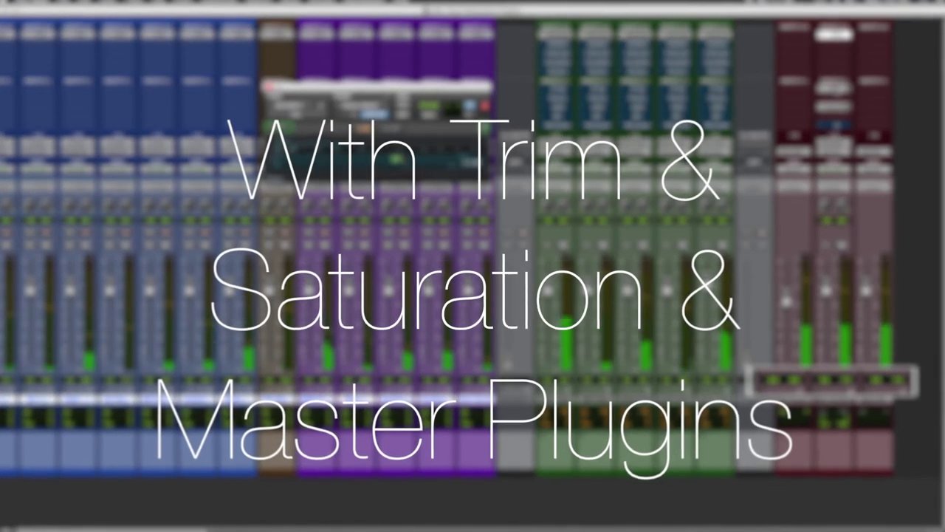
# - View the Virtual Mix Rack and Pulsar Mu inserts on MIX BUSS O
pyautogui.click(834, 89)
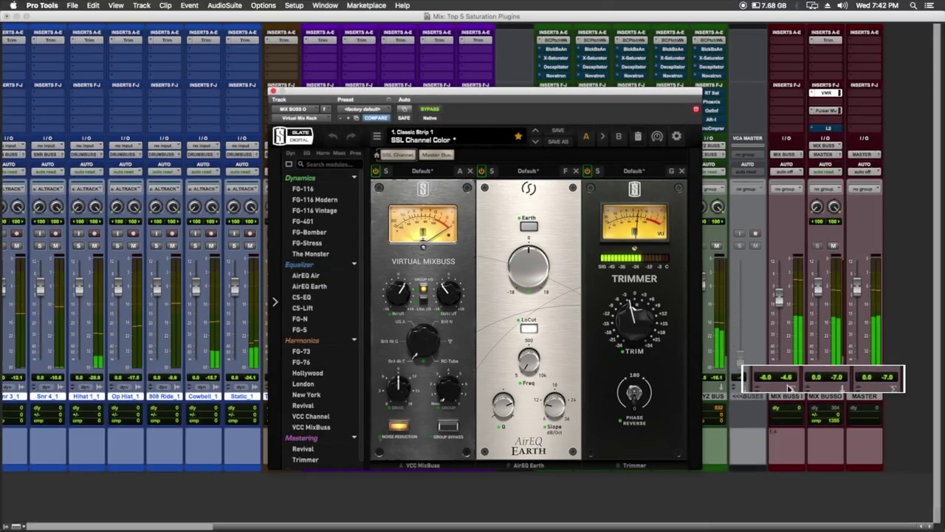
pyautogui.click(824, 111)
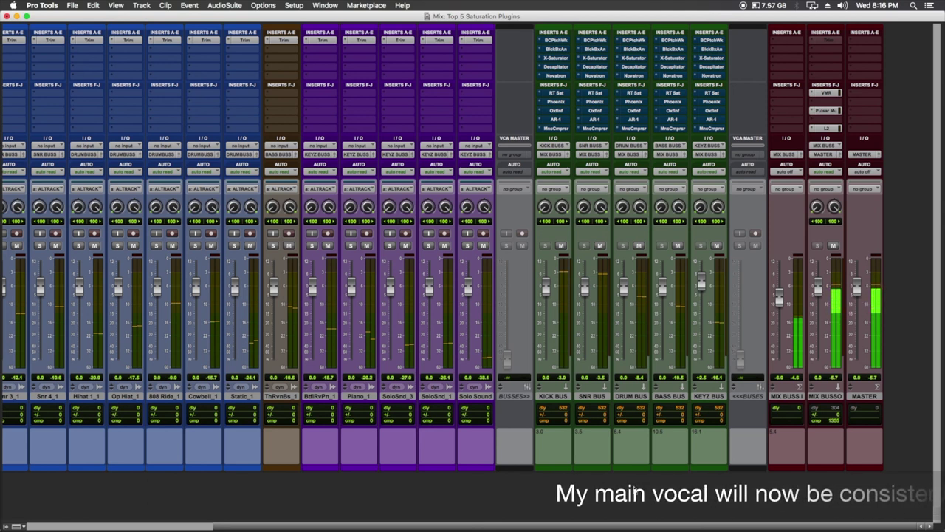
# - Select MIX BUSS O and view its Virtual Mix Rack, Pulsar Mu and L2 inserts in turn, closing L2
pyautogui.click(825, 397)
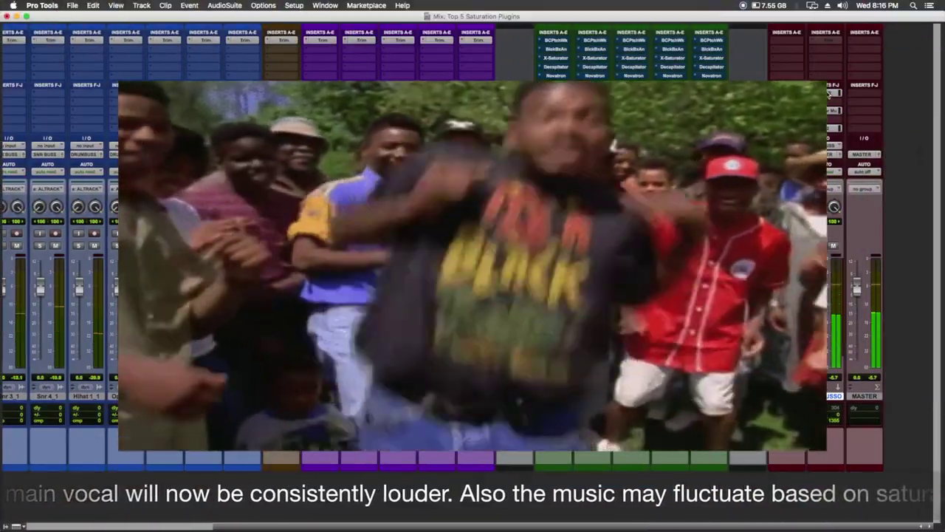
pyautogui.click(828, 94)
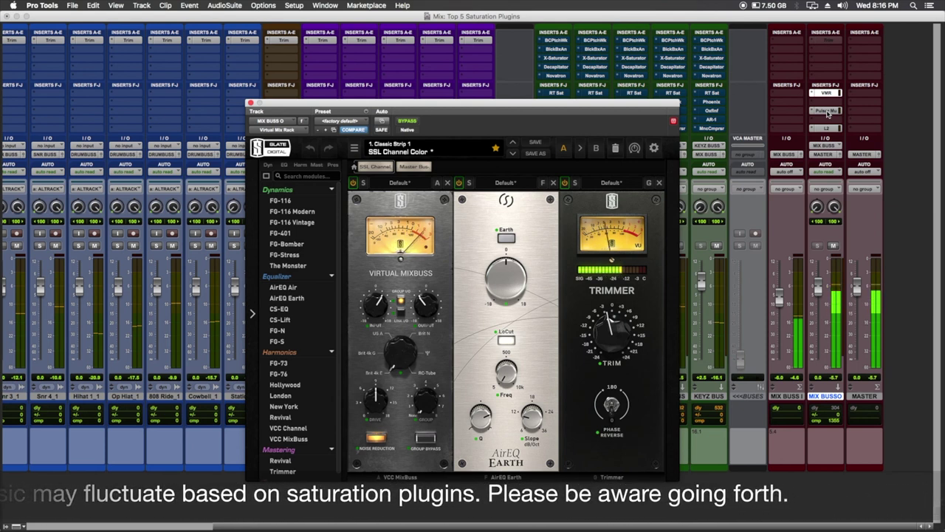
pyautogui.click(827, 111)
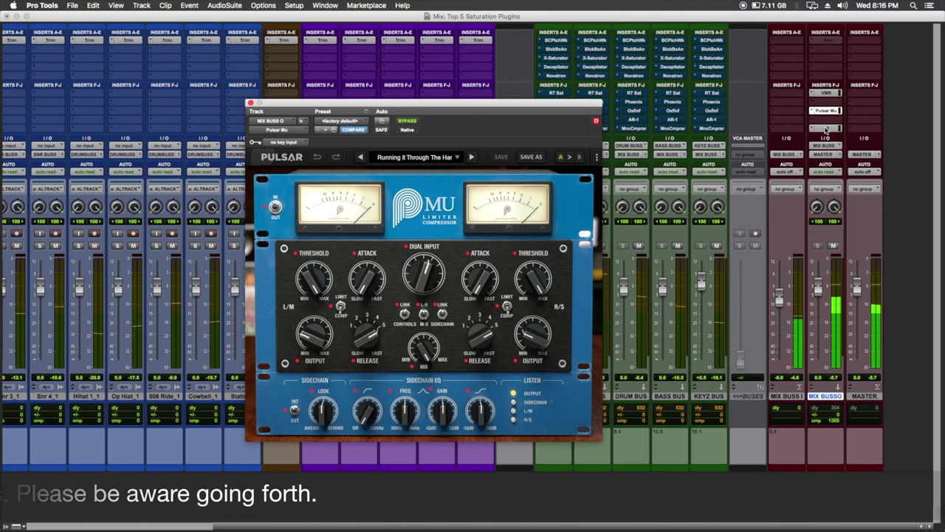
pyautogui.click(825, 128)
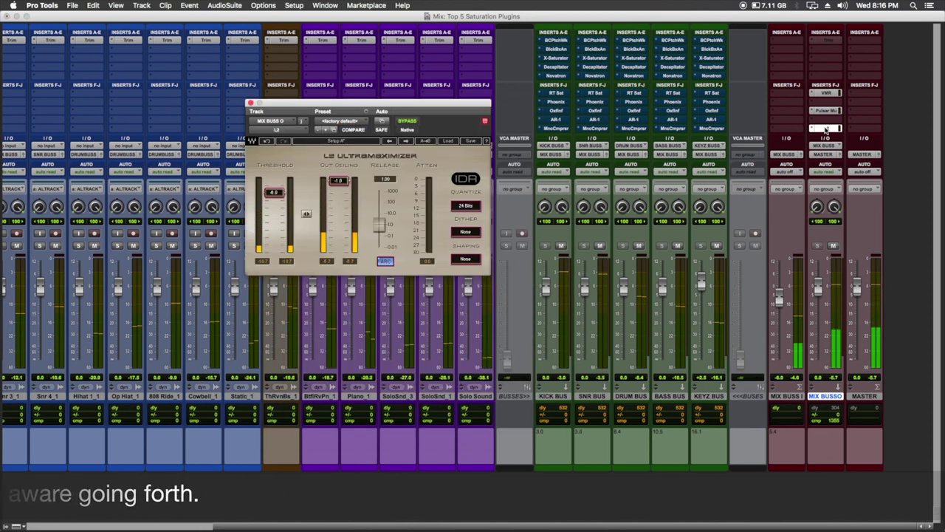
pyautogui.click(825, 129)
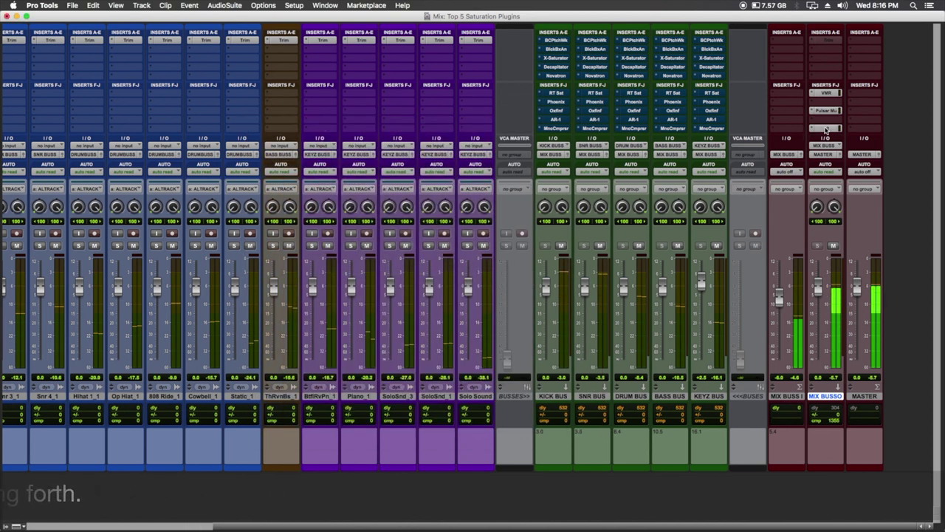
# - View the Blue Cat's PatchWork insert on KICK BUS and bring its hosted FrontDAW window to the front
pyautogui.click(556, 41)
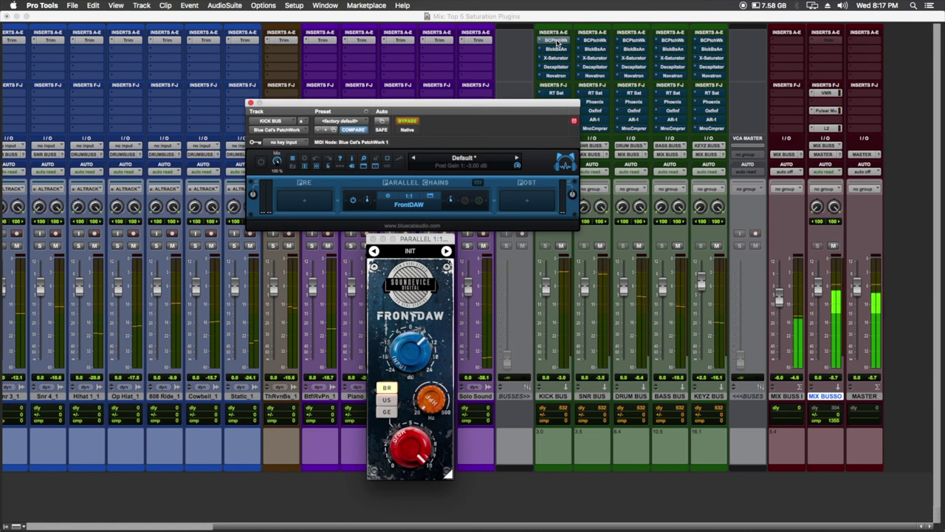
pyautogui.click(449, 239)
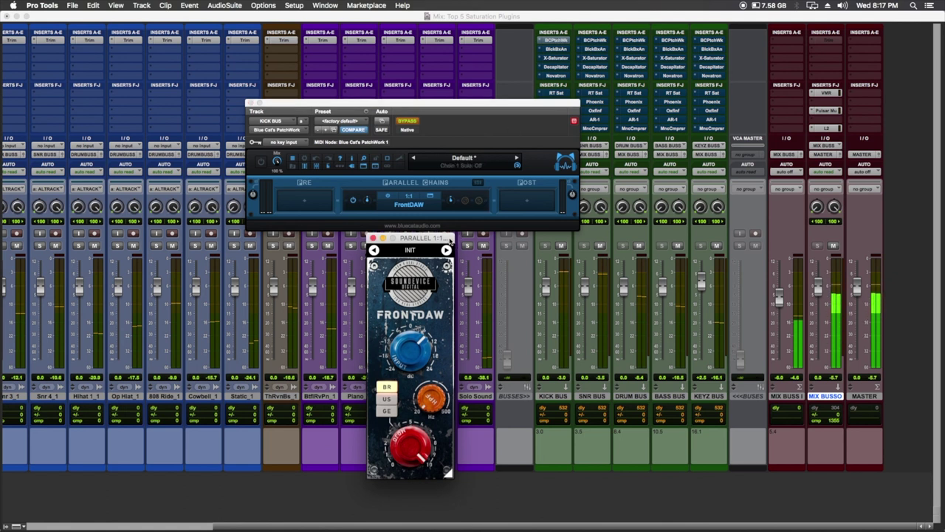
pyautogui.moveTo(450, 241); pyautogui.dragTo(450, 240)
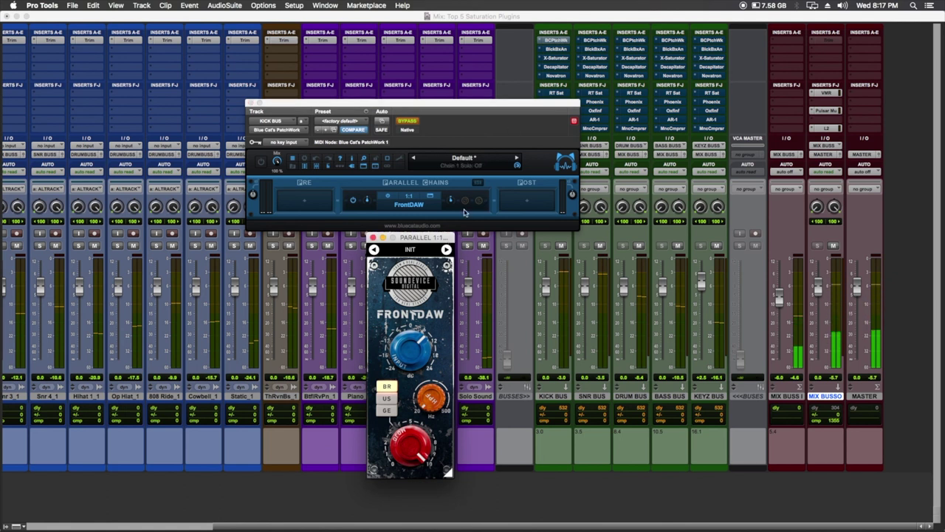
pyautogui.click(557, 42)
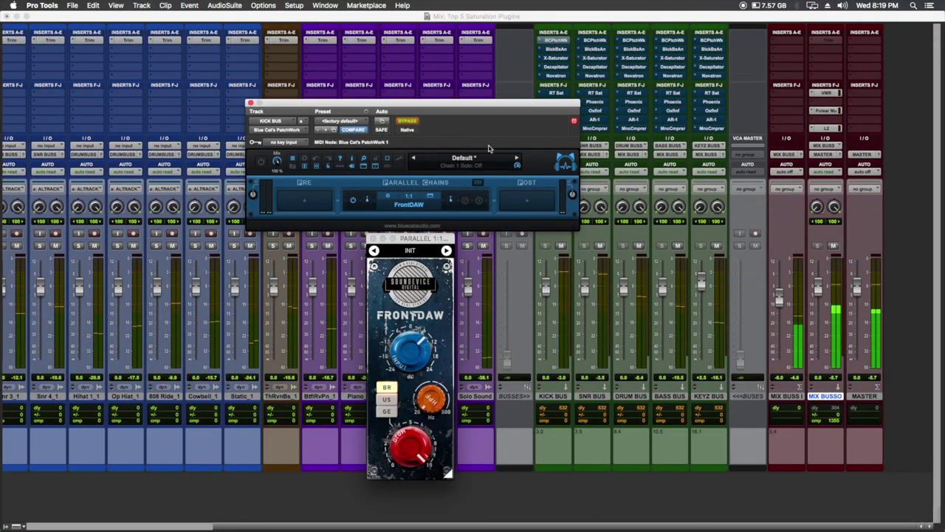
pyautogui.moveTo(451, 239); pyautogui.dragTo(450, 238)
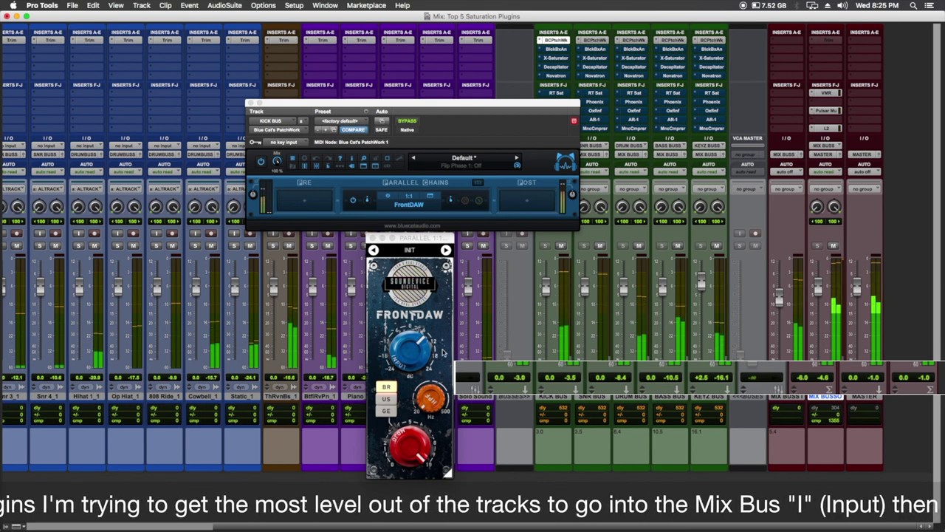
# - Step through MIX BUSS O's Virtual Mix Rack, Pulsar Mu and L2 inserts, leaving L2 open, and toggle playback
pyautogui.click(827, 93)
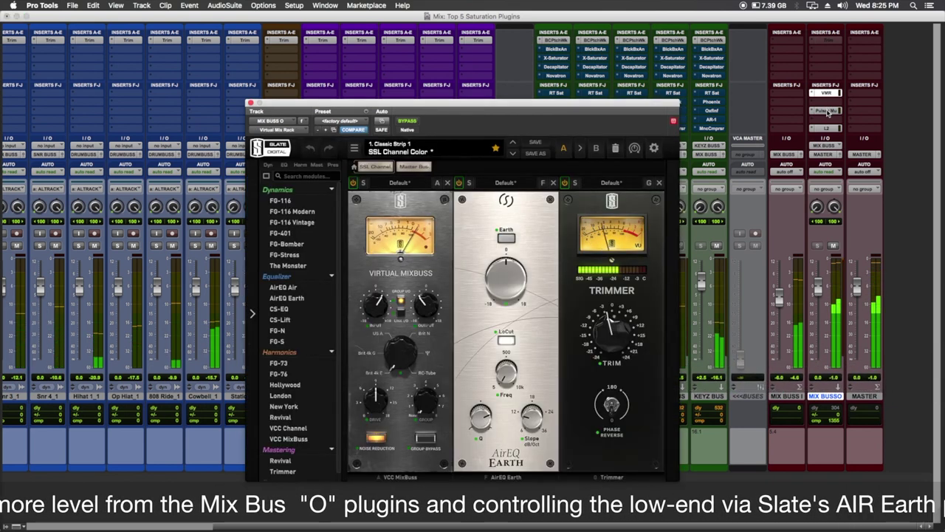
pyautogui.click(827, 111)
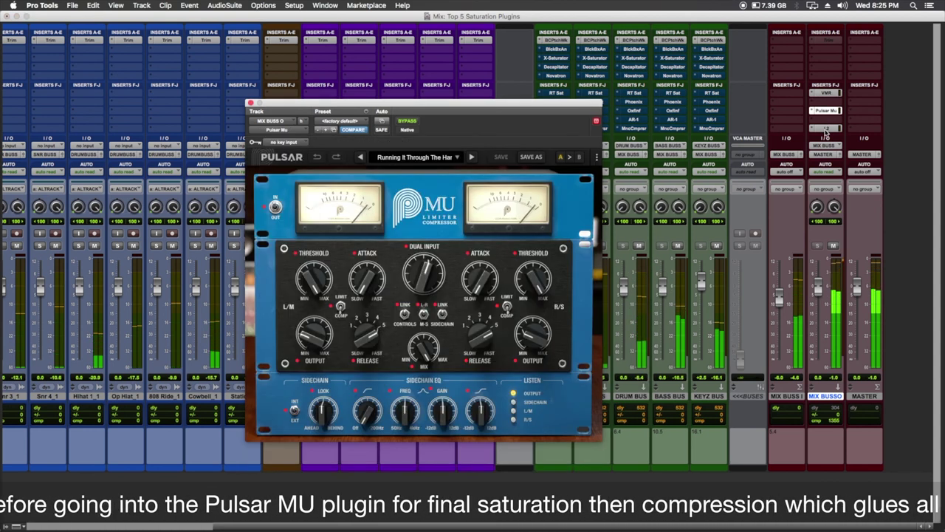
pyautogui.click(826, 128)
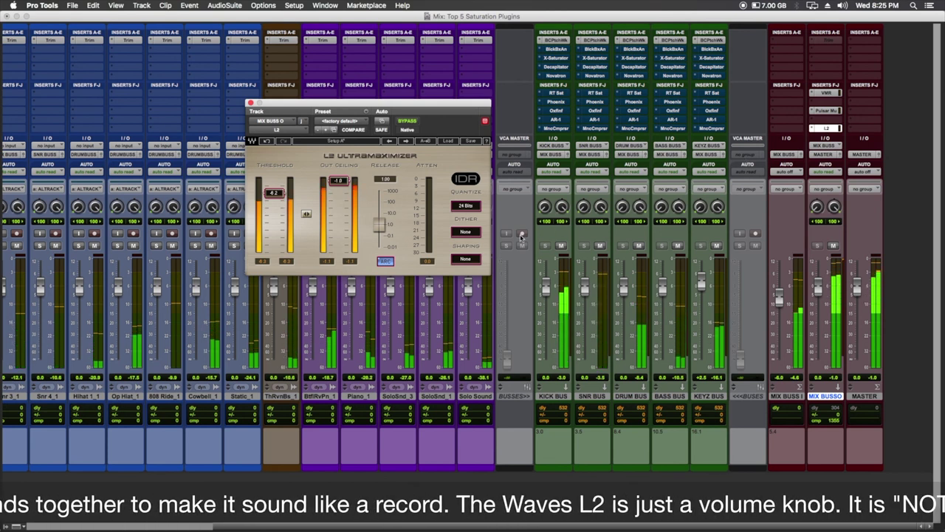
pyautogui.press('space')
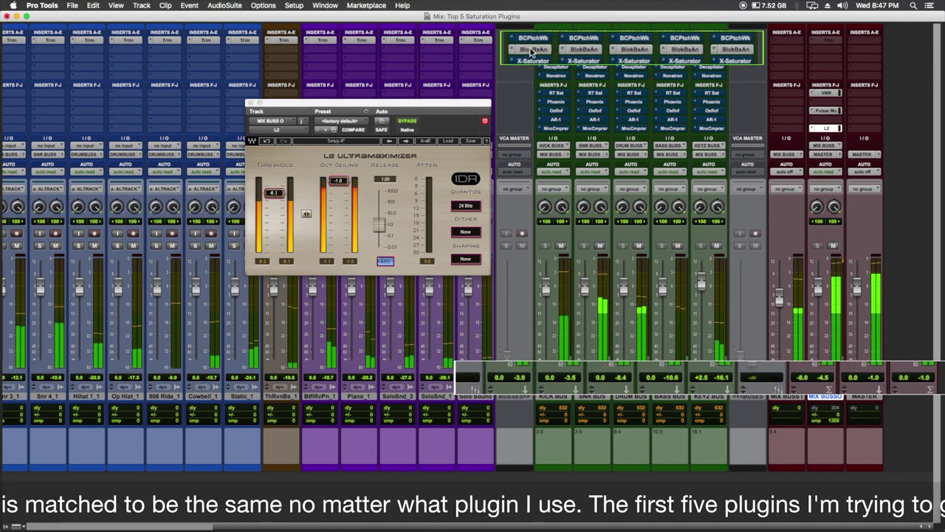
# - View the Black Box HG-2 insert on each bus from KICK BUS to KEYZ BUS, ending on MIX BUSS O's L2
pyautogui.click(533, 49)
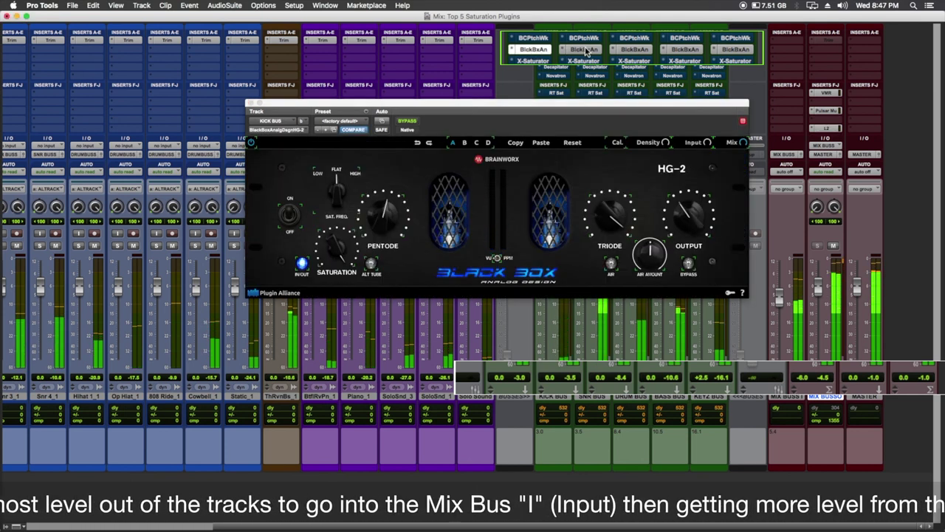
pyautogui.click(585, 50)
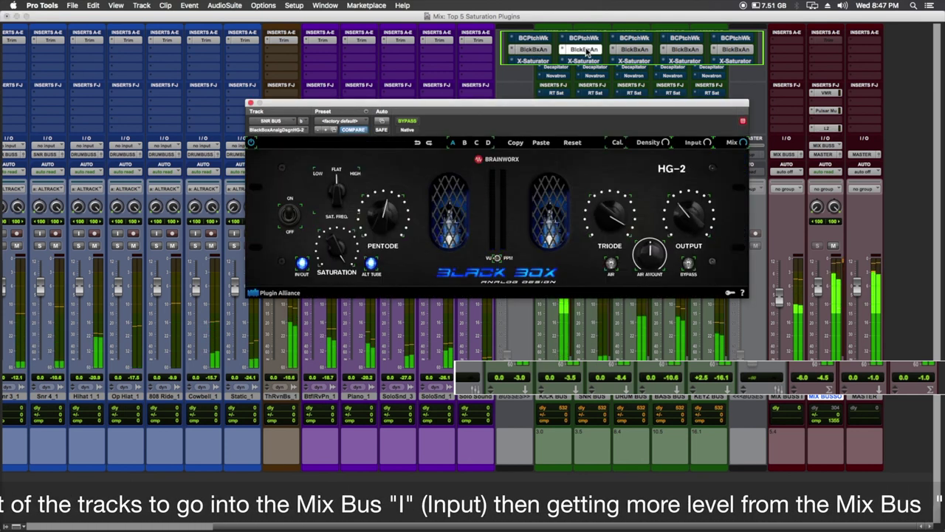
pyautogui.click(633, 50)
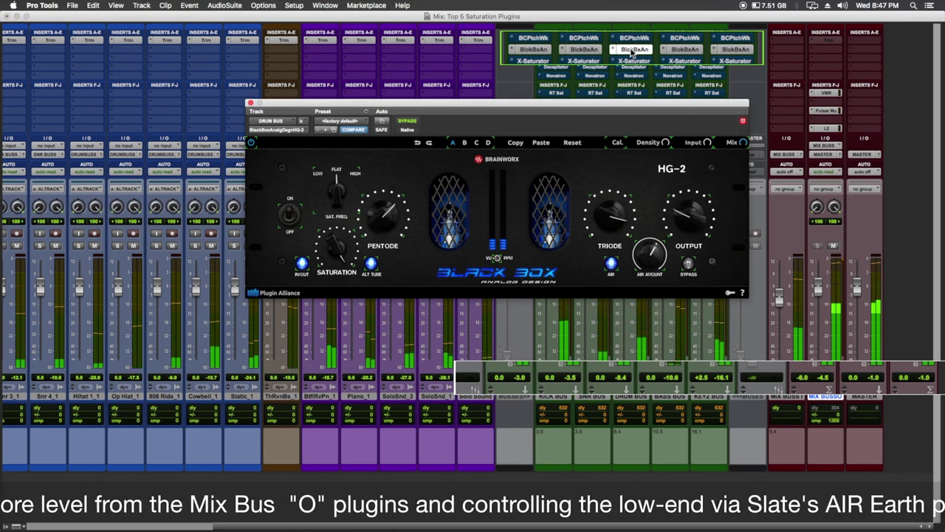
pyautogui.click(692, 49)
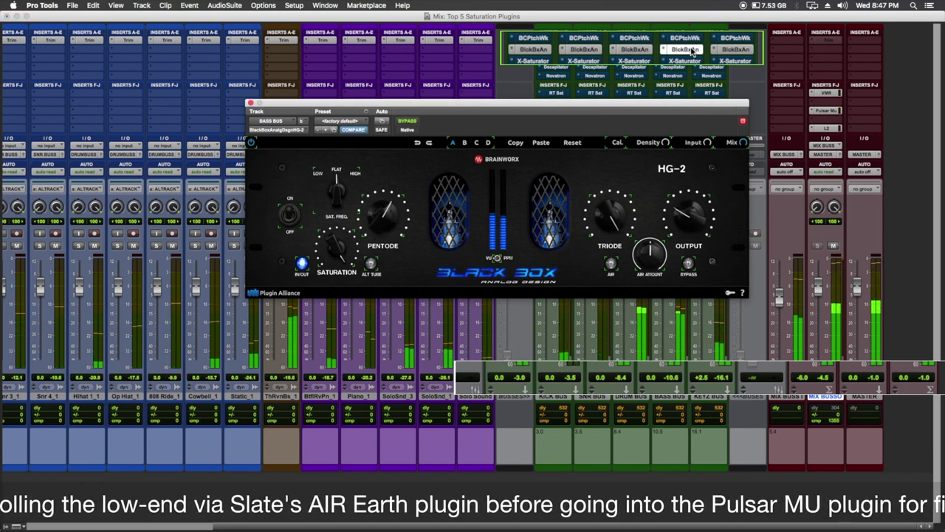
pyautogui.click(745, 49)
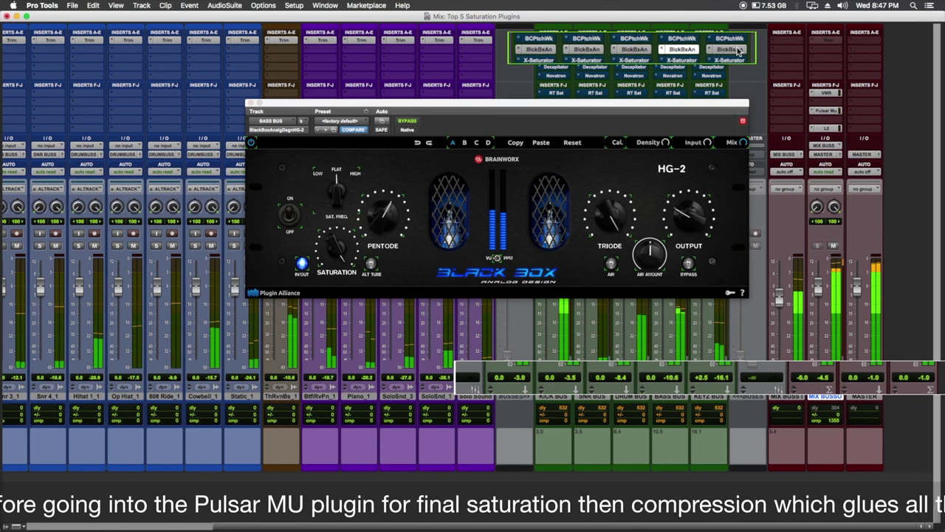
pyautogui.click(824, 129)
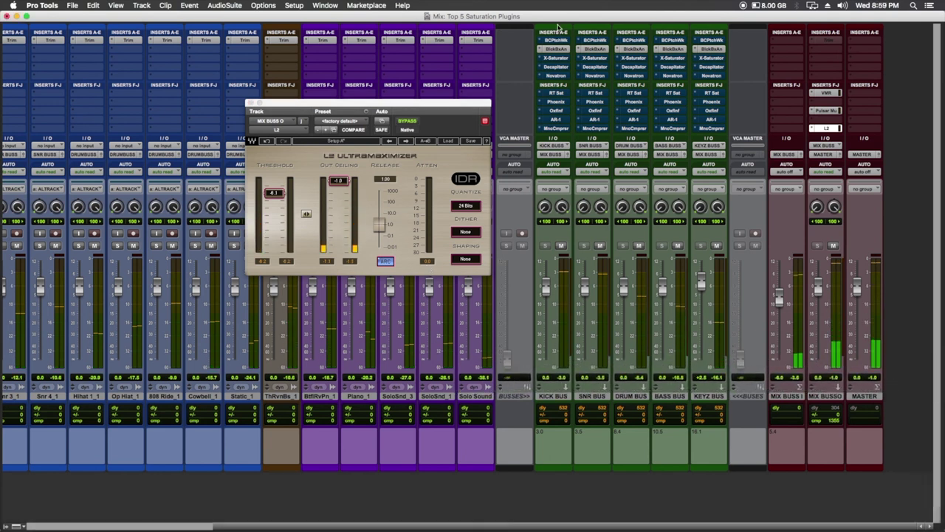
# - Review the Black Box HG-2 settings on all five buses again, close the KEYZ BUS instance and open MIX BUSS O's L2
pyautogui.click(555, 49)
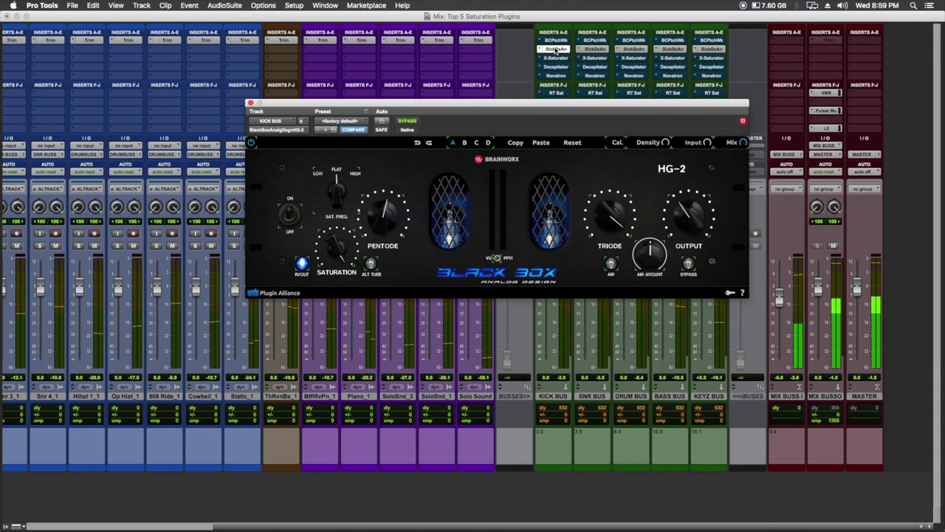
pyautogui.click(598, 49)
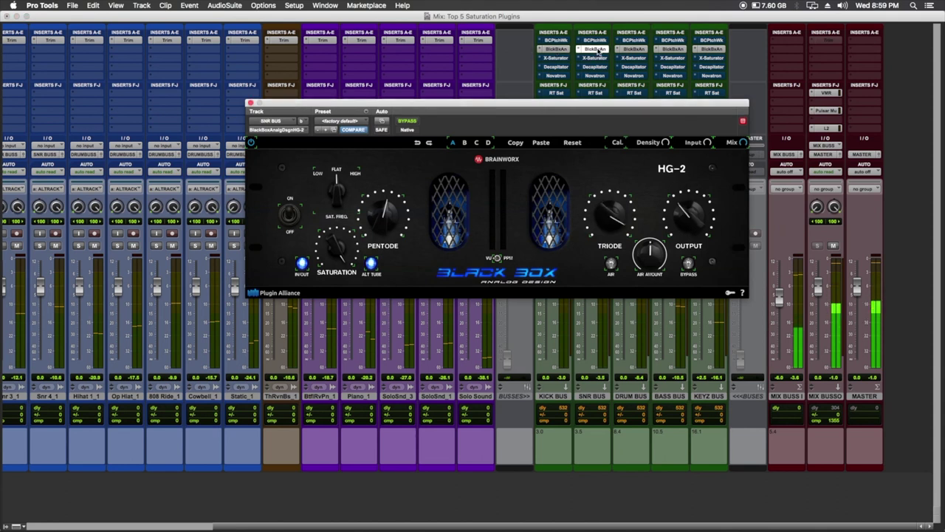
pyautogui.click(628, 49)
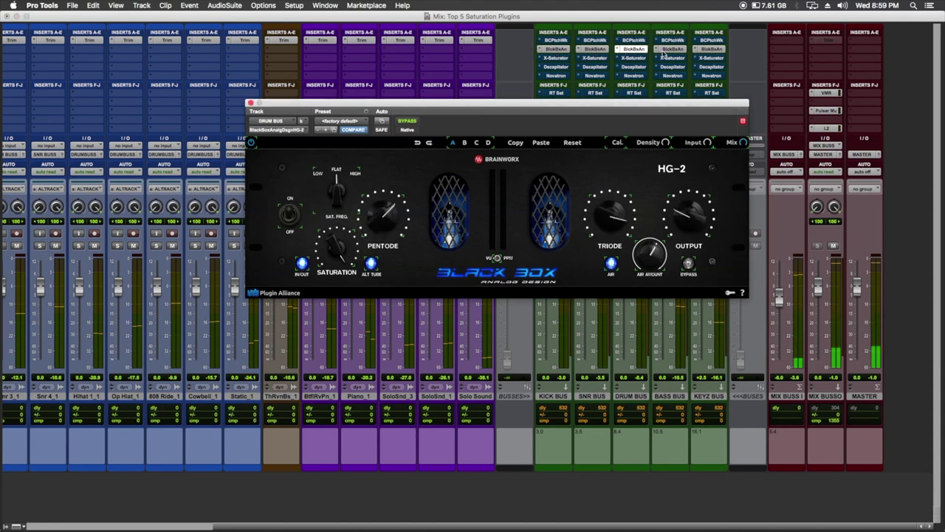
pyautogui.click(670, 48)
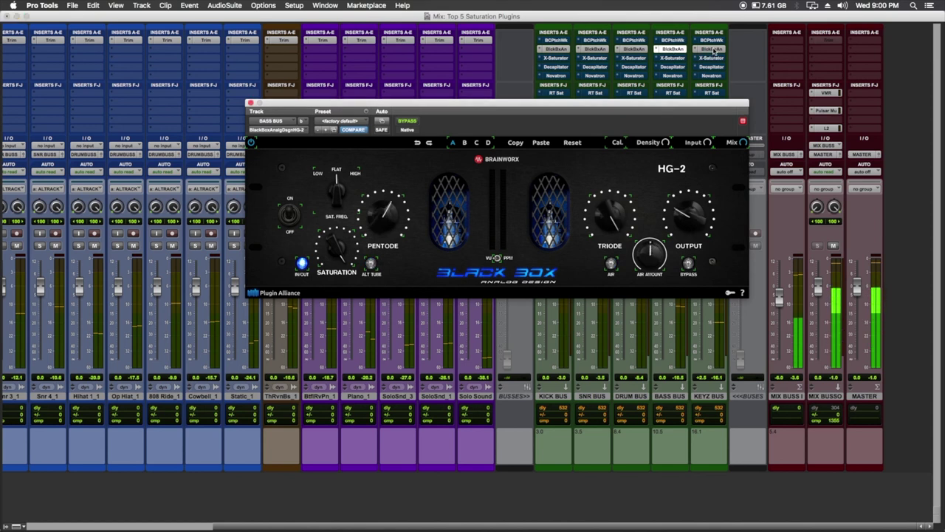
pyautogui.click(711, 48)
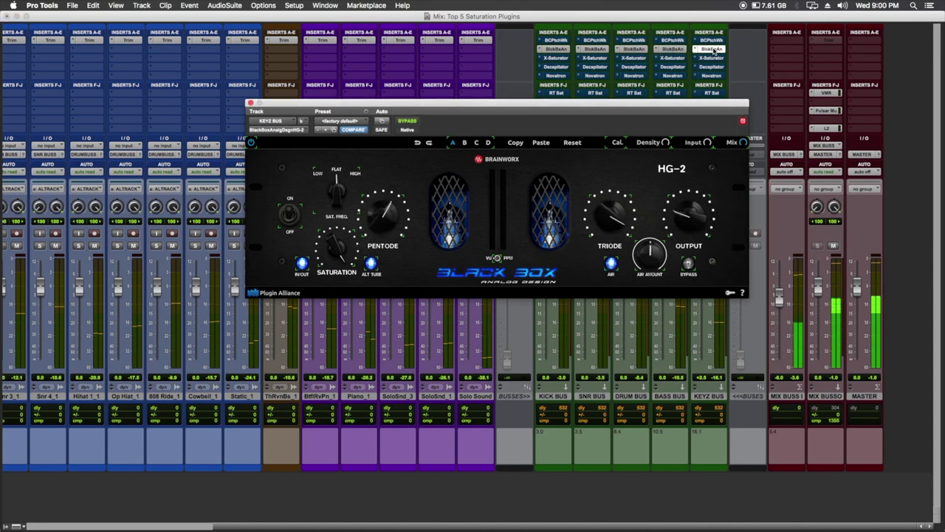
pyautogui.click(714, 50)
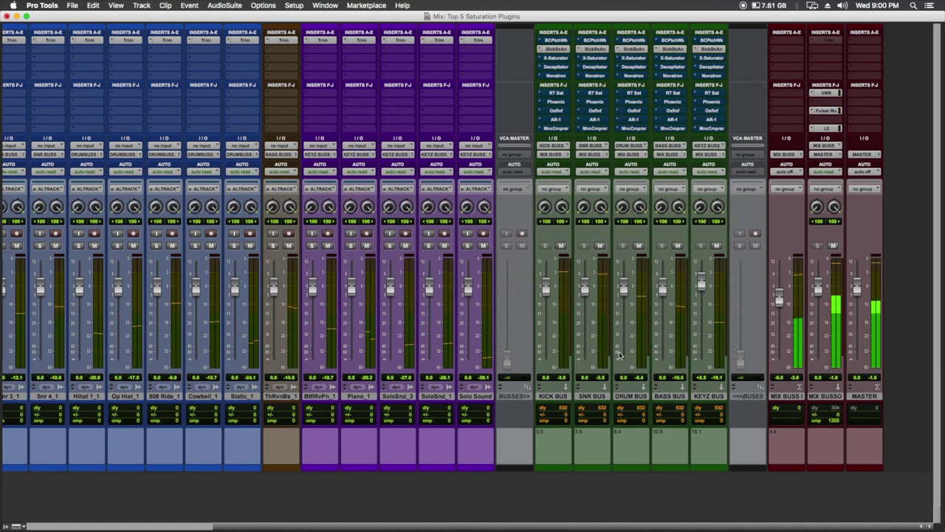
pyautogui.click(824, 128)
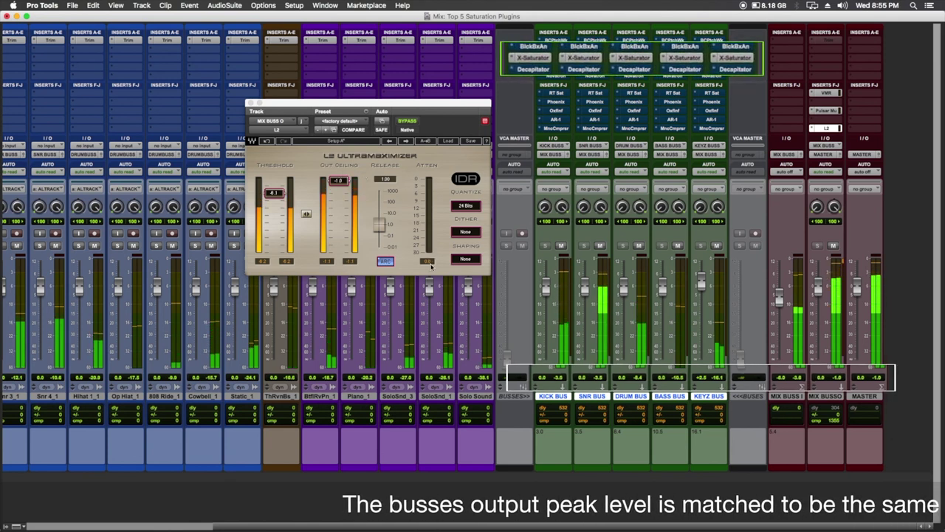
# - View the X-Saturator insert on each bus from KICK BUS to KEYZ BUS, and open and close MIX BUSS O's L2
pyautogui.click(527, 58)
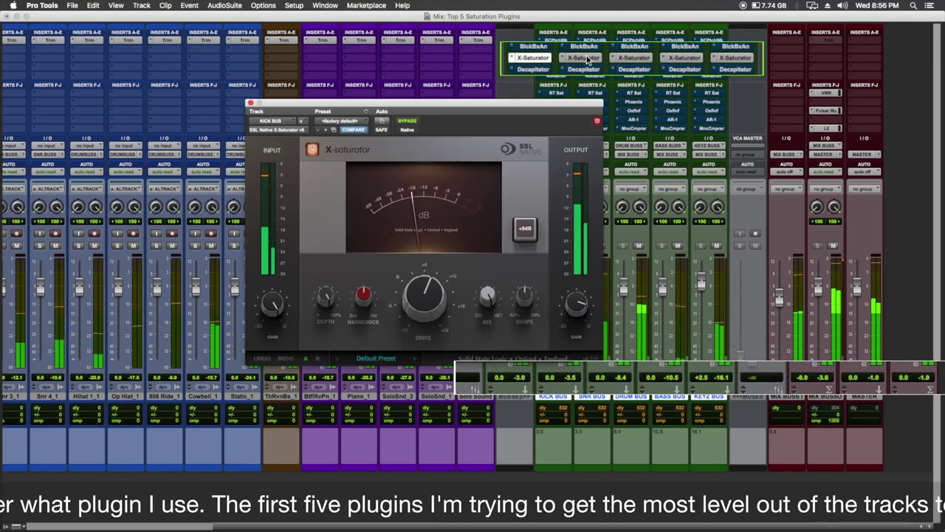
pyautogui.click(585, 59)
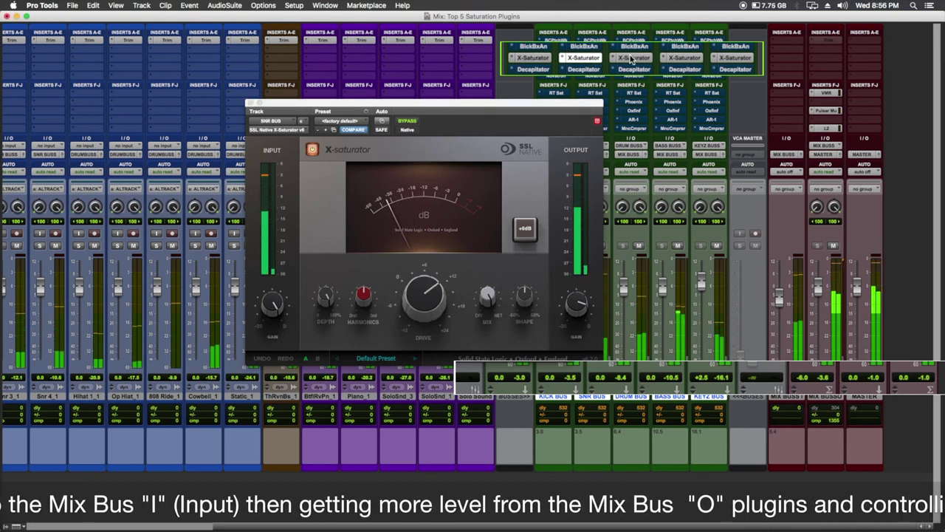
pyautogui.click(631, 59)
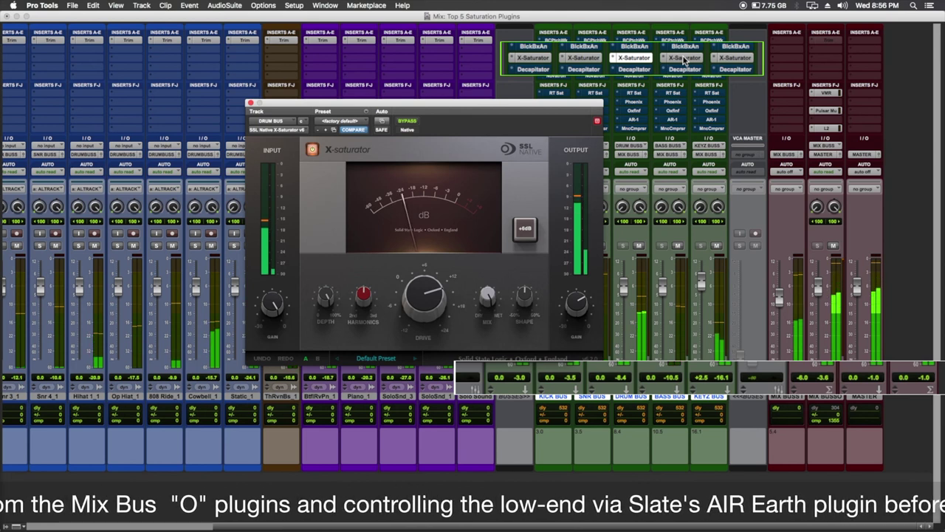
pyautogui.click(685, 58)
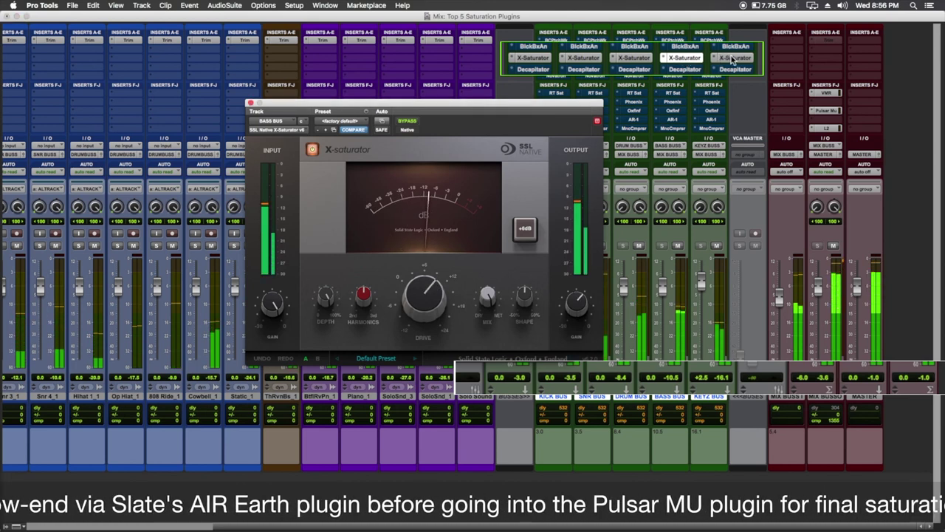
pyautogui.click(714, 59)
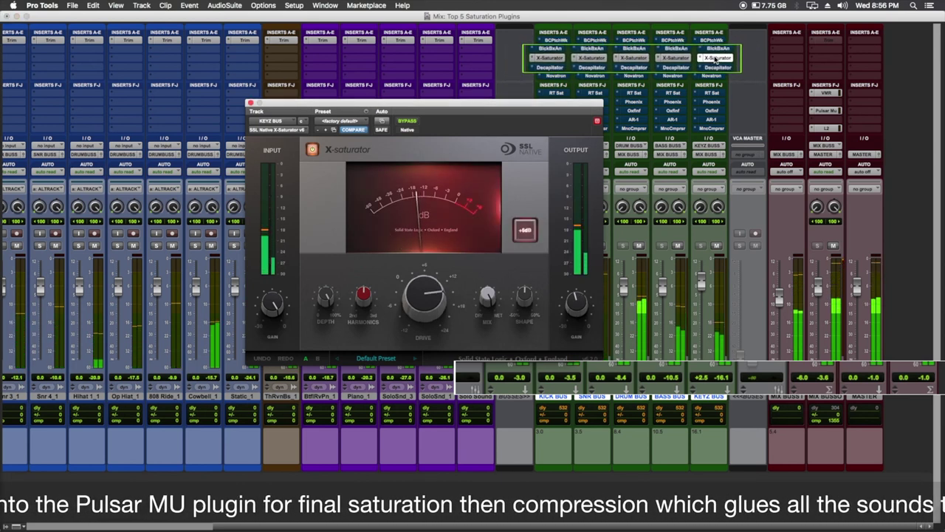
pyautogui.click(823, 129)
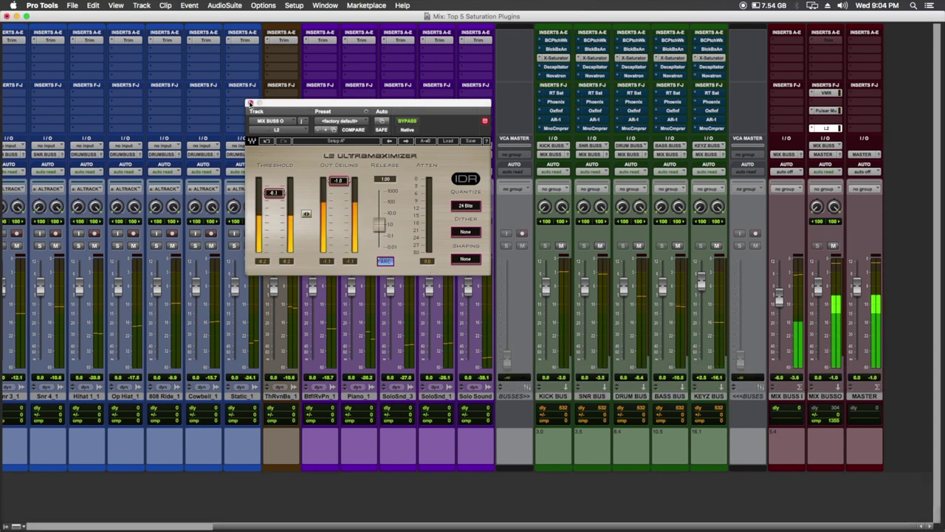
pyautogui.click(249, 103)
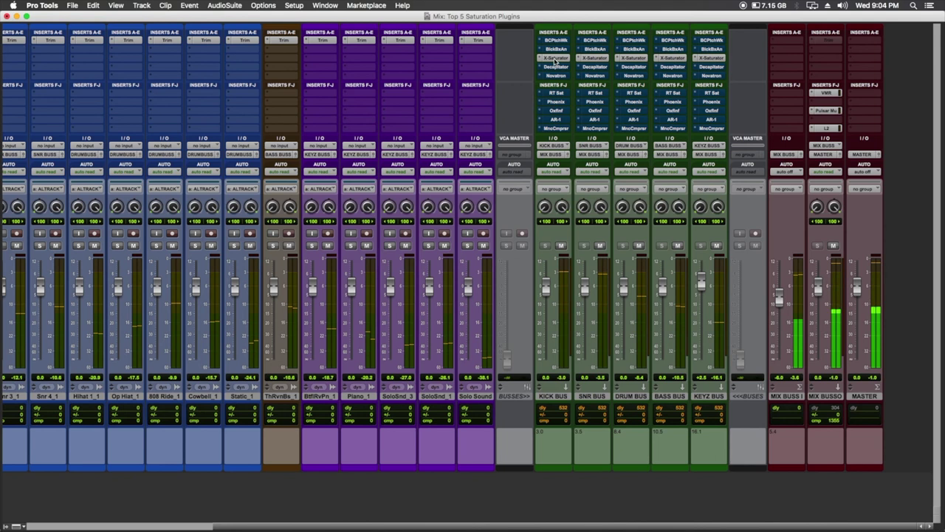
# - Review the X-Saturator settings on all five buses again, ending on the KEYZ BUS instance
pyautogui.click(556, 59)
pyautogui.click(588, 58)
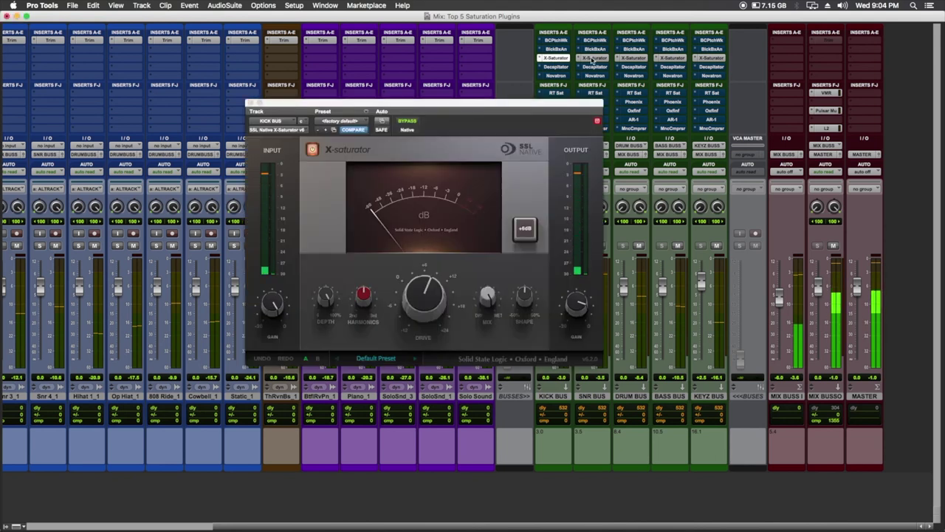
pyautogui.click(629, 59)
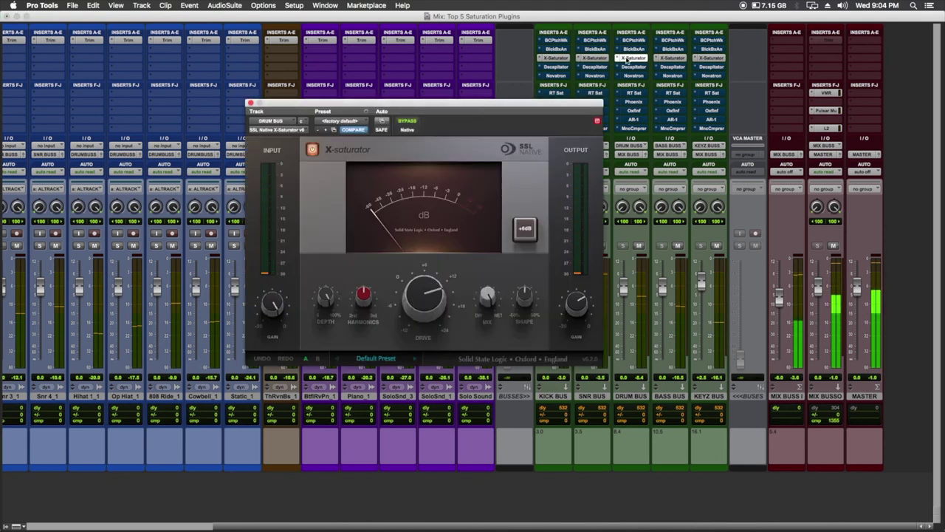
pyautogui.click(668, 58)
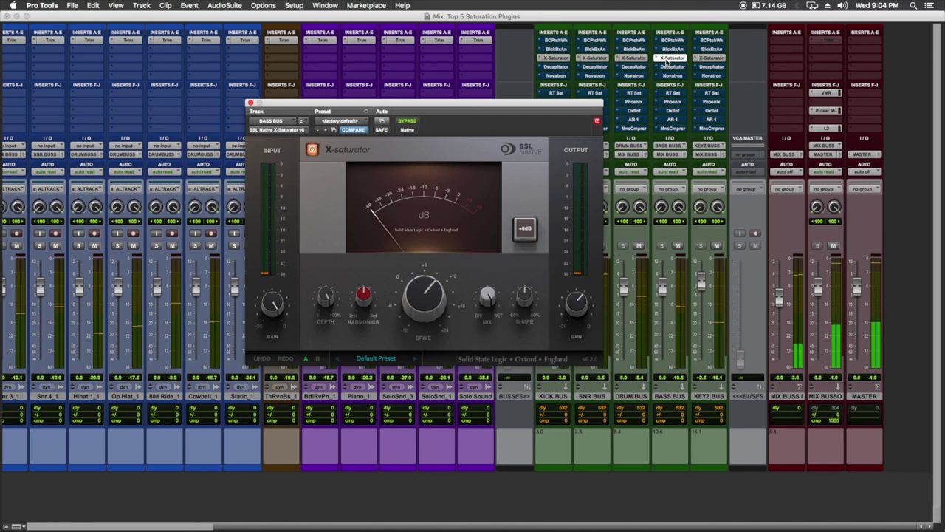
pyautogui.click(707, 58)
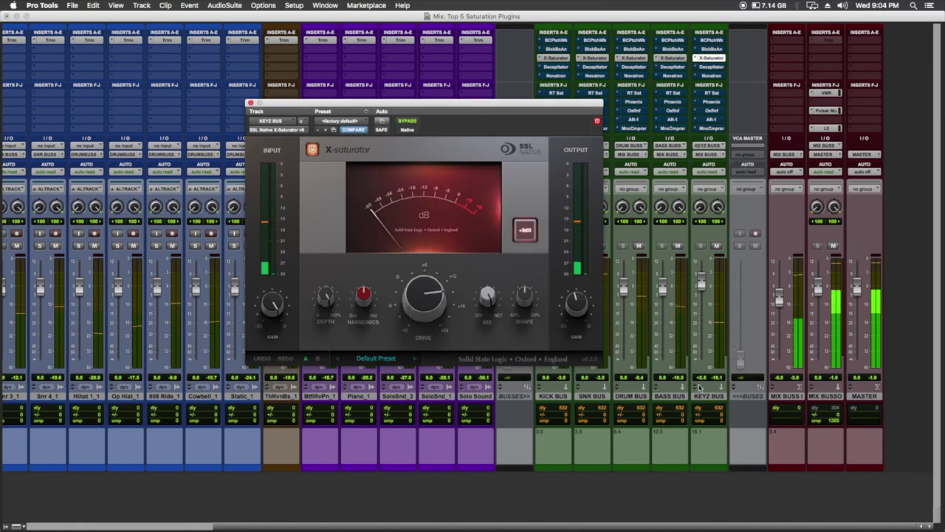
# - Select the five buses from KICK BUS to KEYZ BUS, bypassing X-Saturator and enabling Decapitator on all of them
pyautogui.click(702, 397)
pyautogui.keyDown('shift'); pyautogui.click(564, 397); pyautogui.keyUp('shift')
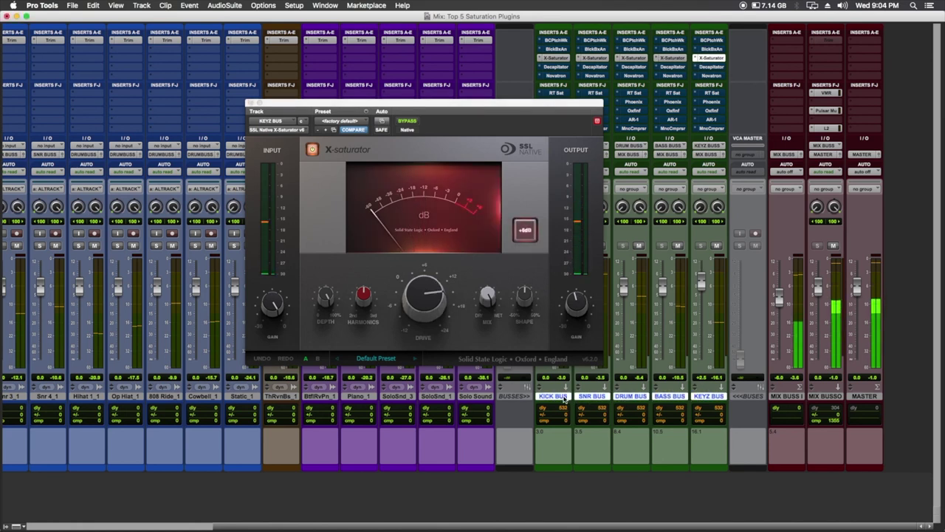
pyautogui.keyDown('alt'); pyautogui.keyDown('shift'); pyautogui.keyDown('super'); pyautogui.click(559, 59); pyautogui.keyUp('super'); pyautogui.keyUp('shift'); pyautogui.keyUp('alt')
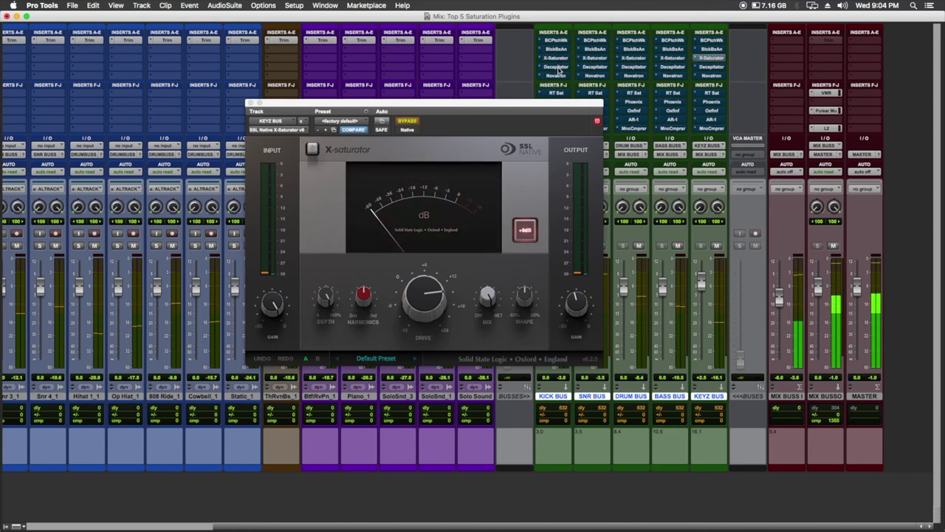
pyautogui.keyDown('alt'); pyautogui.keyDown('shift'); pyautogui.keyDown('super'); pyautogui.click(559, 67); pyautogui.keyUp('super'); pyautogui.keyUp('shift'); pyautogui.keyUp('alt')
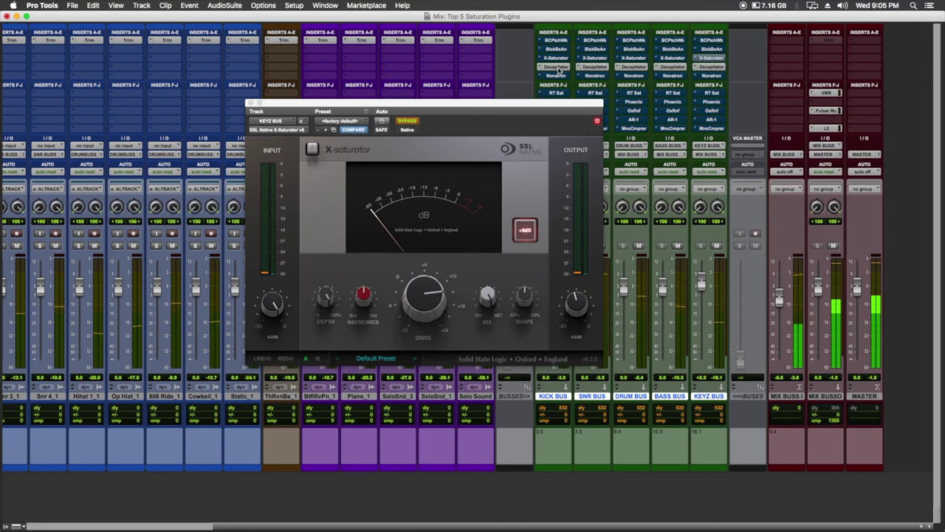
# - View the Decapitator insert on each bus from KICK BUS to KEYZ BUS, ending on MIX BUSS O's L2
pyautogui.click(557, 67)
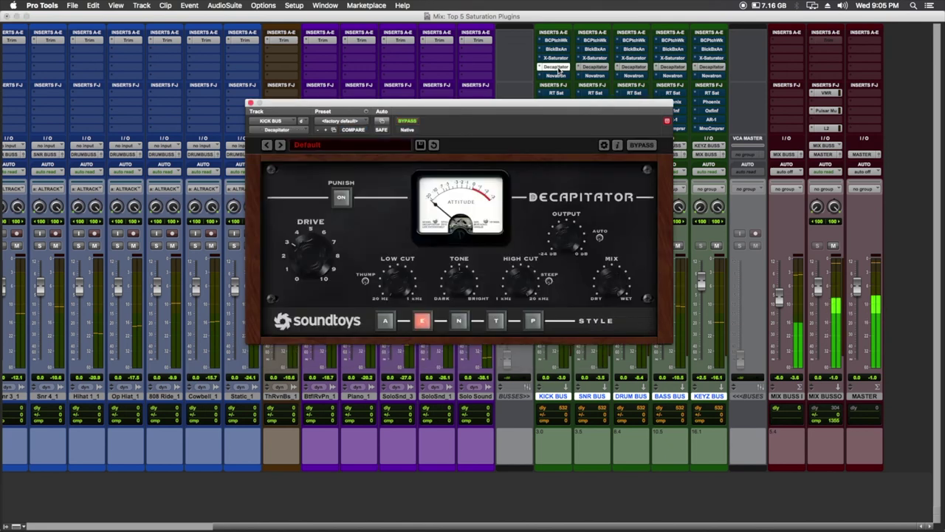
pyautogui.click(596, 66)
pyautogui.click(633, 68)
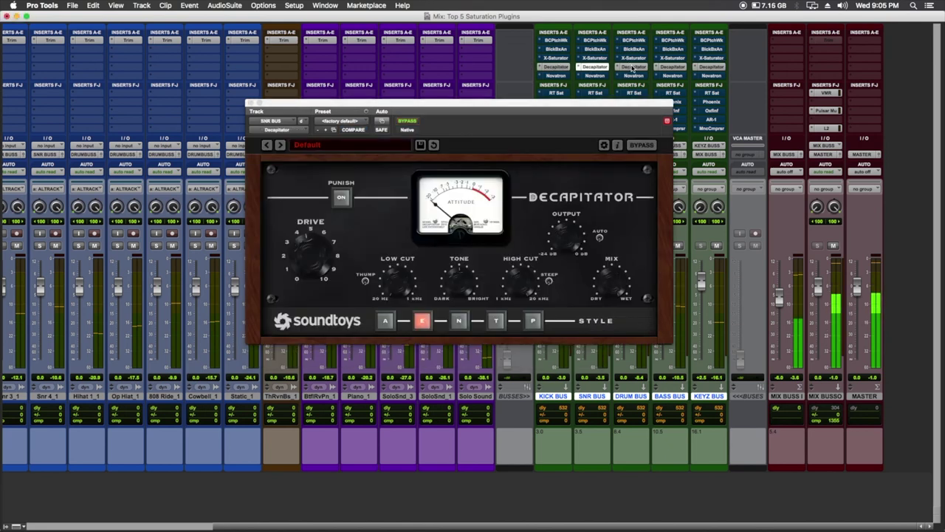
pyautogui.click(672, 68)
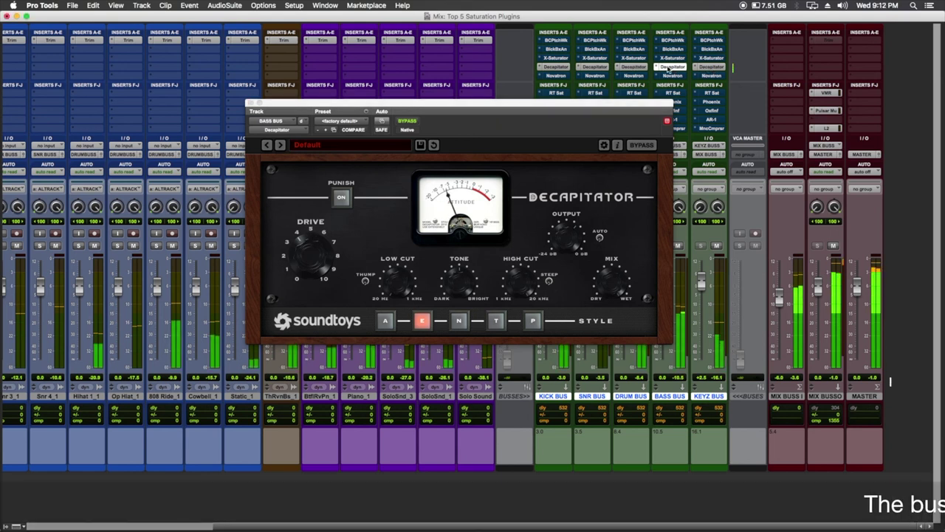
pyautogui.click(709, 67)
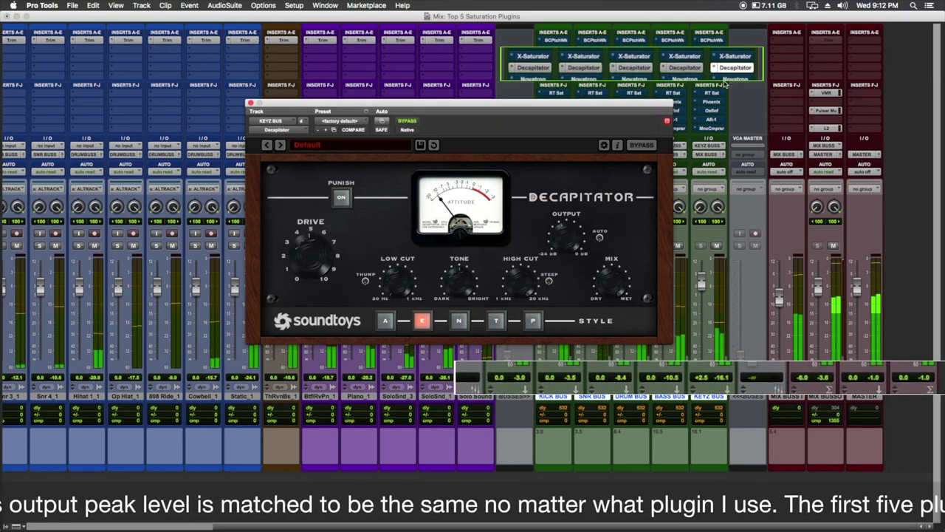
pyautogui.click(827, 129)
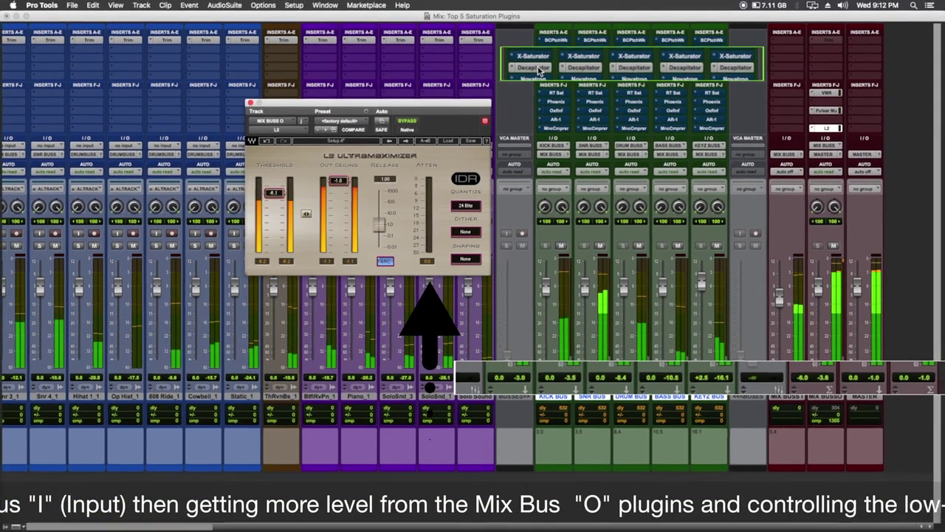
# - Review the Decapitator settings on all five buses again and close the KEYZ BUS instance
pyautogui.click(540, 69)
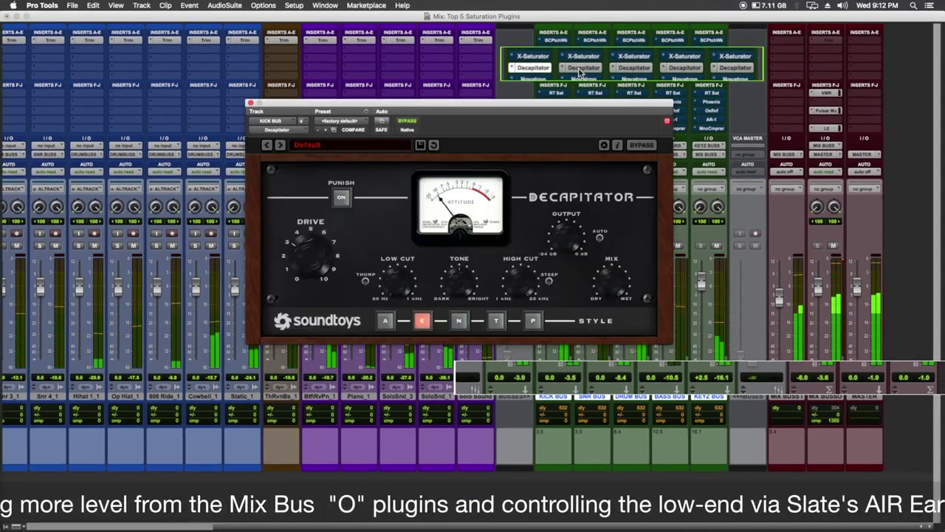
pyautogui.click(584, 68)
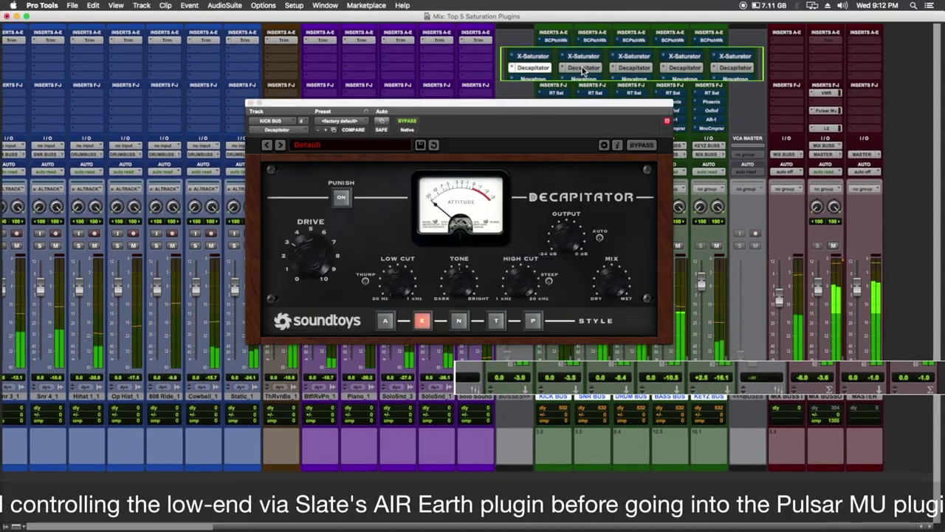
pyautogui.click(634, 68)
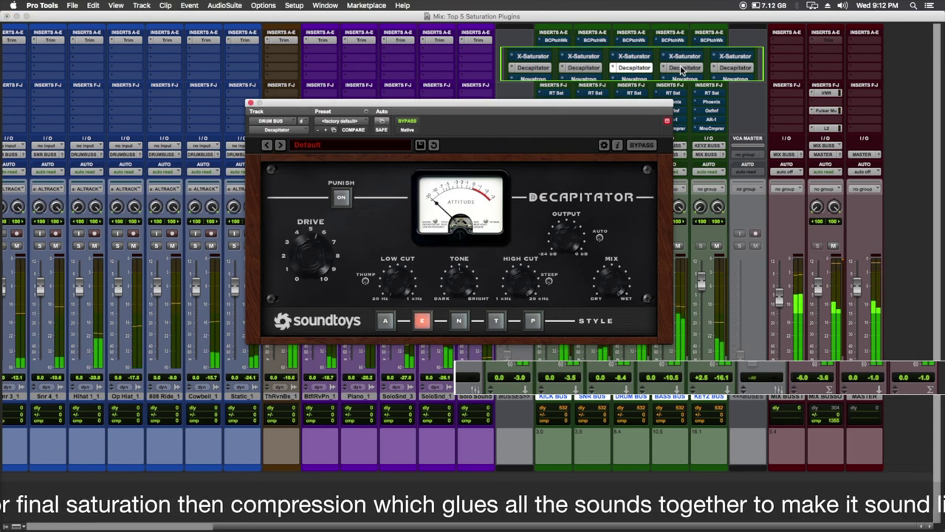
pyautogui.click(684, 68)
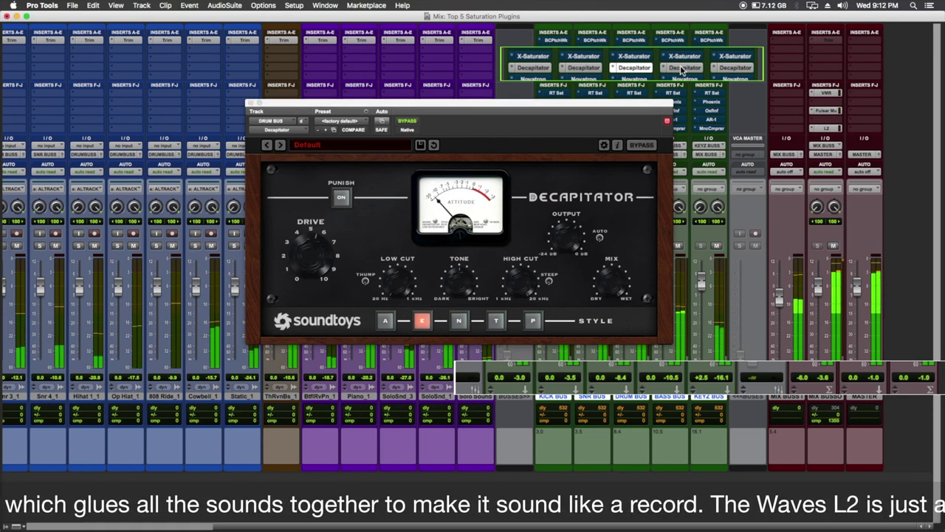
pyautogui.click(723, 69)
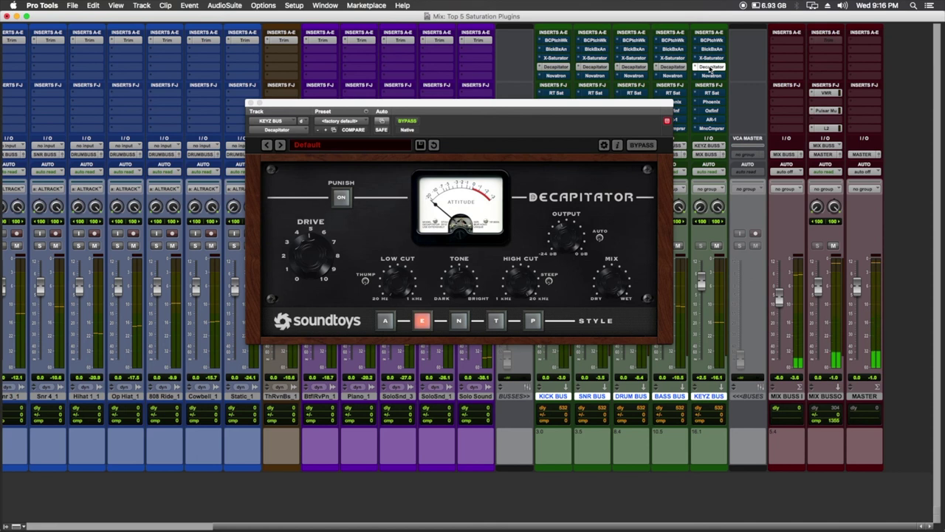
pyautogui.click(710, 67)
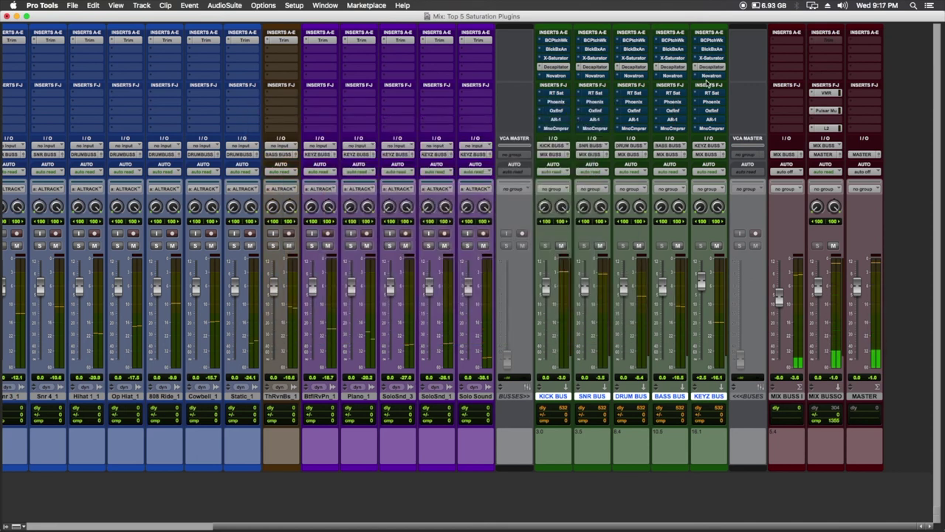
# - Switch the five selected buses from Decapitator to Novatron and view the Novatron insert on each one, ending on KEYZ BUS
pyautogui.keyDown('ctrl'); pyautogui.keyDown('alt'); pyautogui.keyDown('super'); pyautogui.click(559, 75); pyautogui.keyUp('super'); pyautogui.keyUp('alt'); pyautogui.keyUp('ctrl')
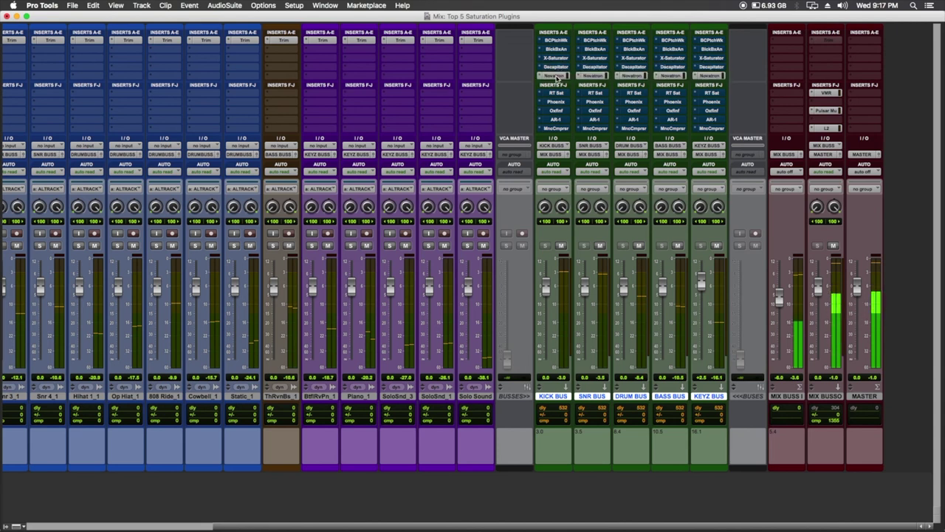
pyautogui.click(556, 77)
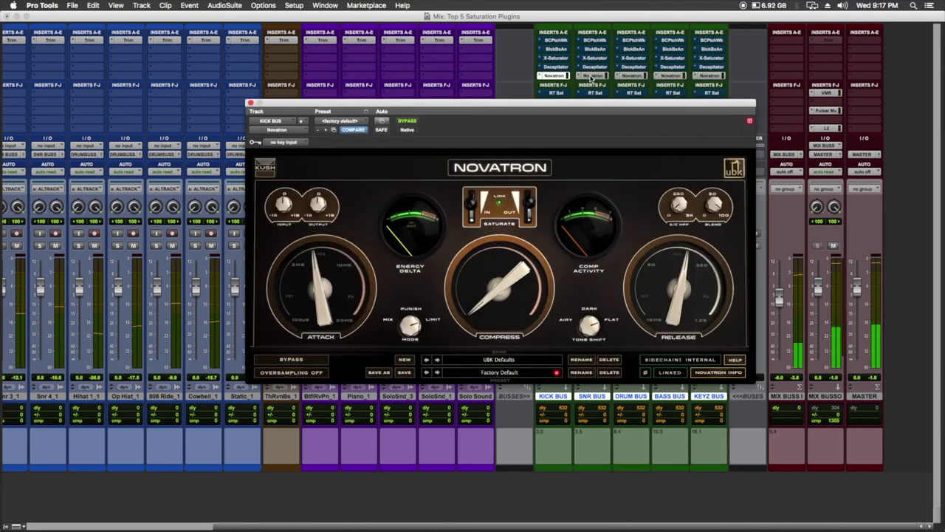
pyautogui.click(591, 78)
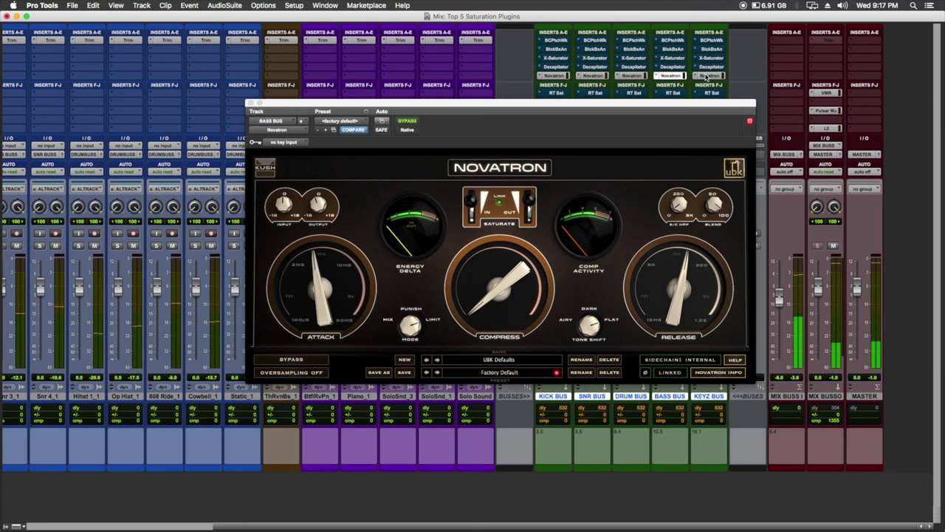
pyautogui.click(707, 76)
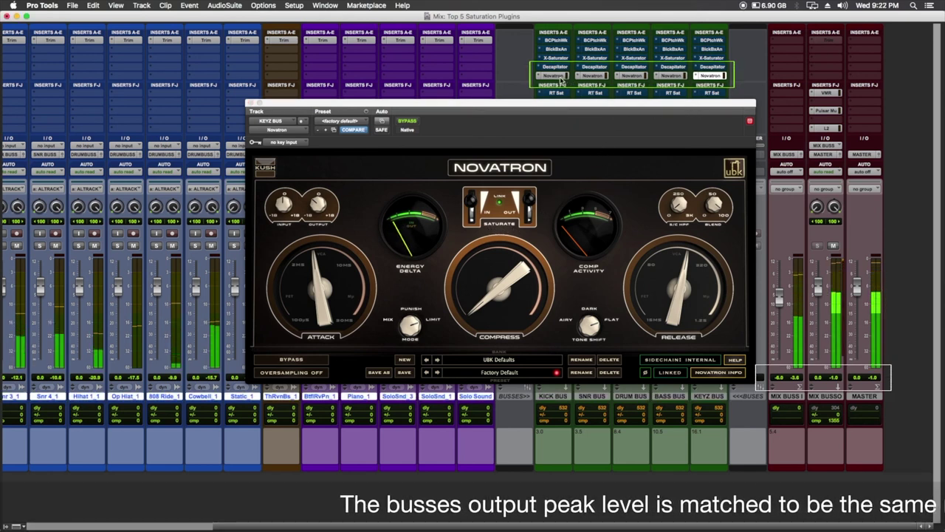
# - Review the Novatron settings from KICK BUS to KEYZ BUS again, and open and close MIX BUSS O's L2
pyautogui.click(531, 77)
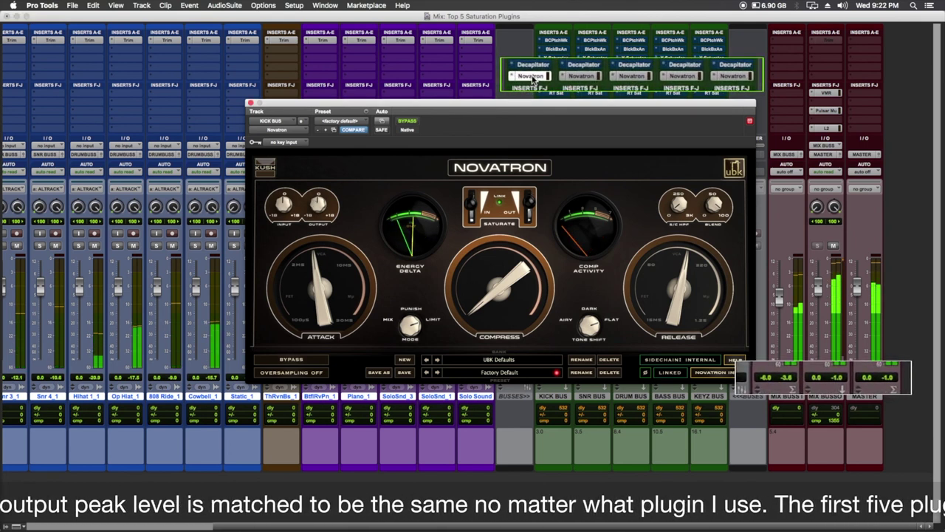
pyautogui.click(581, 77)
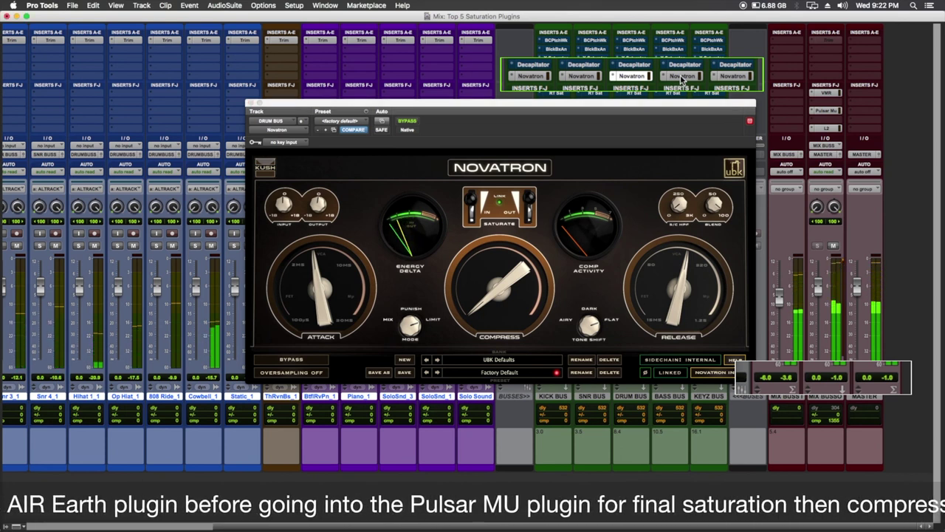
pyautogui.click(727, 77)
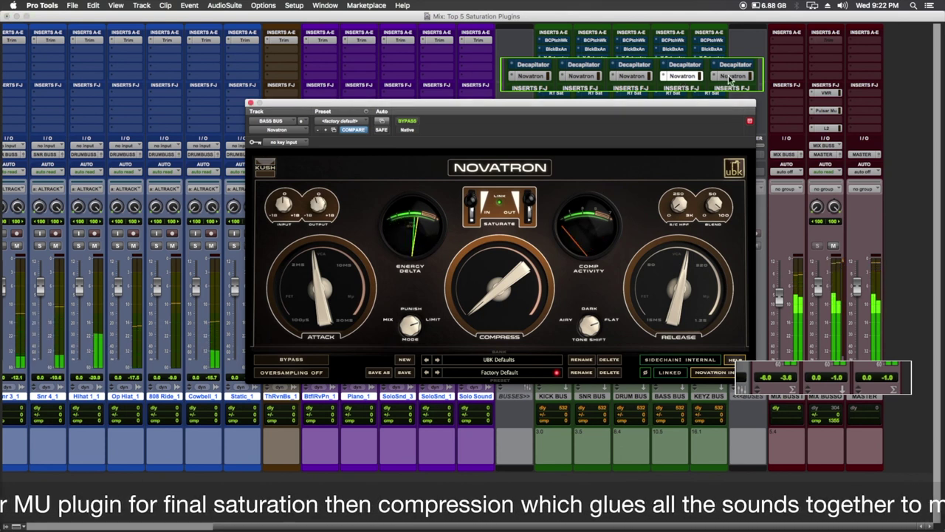
pyautogui.click(731, 77)
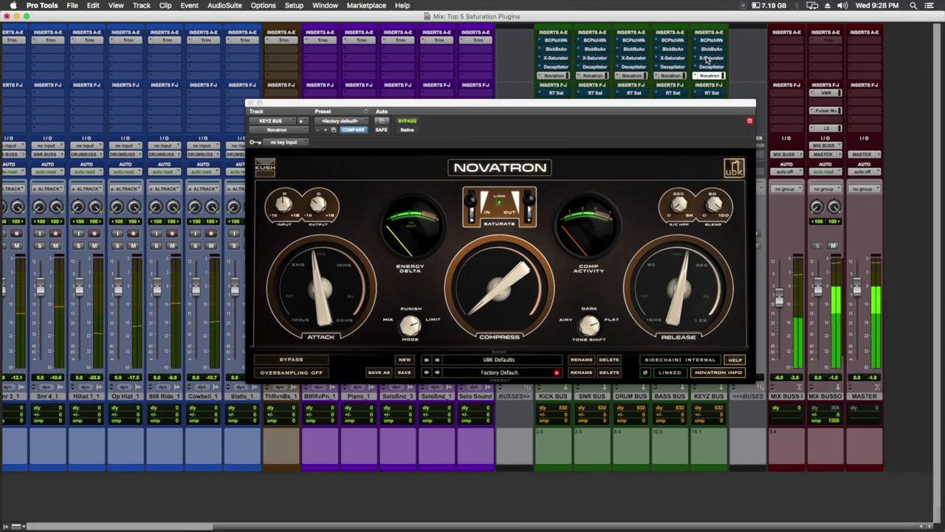
pyautogui.click(823, 129)
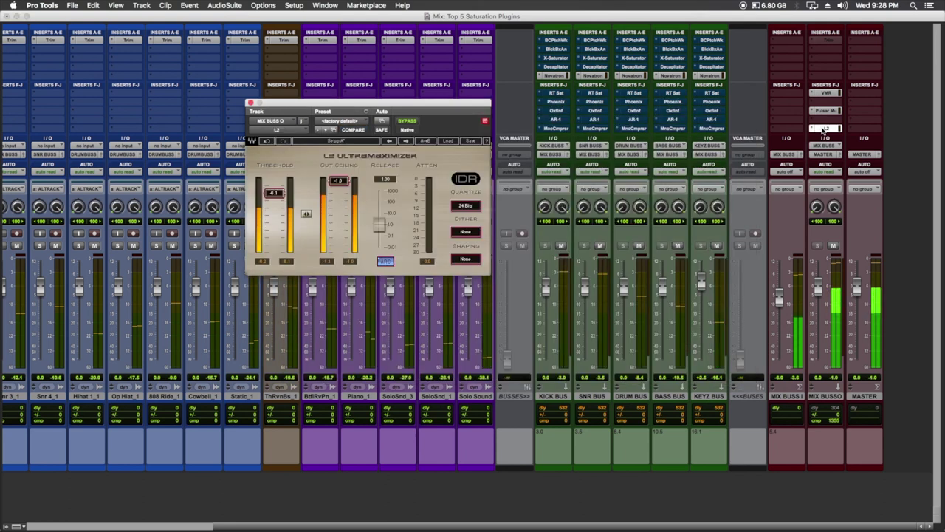
pyautogui.click(823, 129)
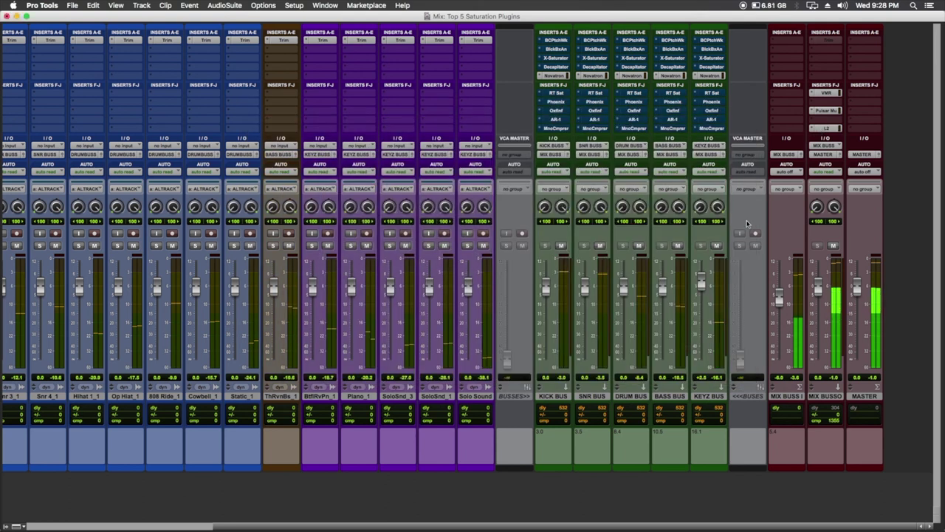
# - Select KICK BUS through KEYZ BUS, switch them from Novatron to RT Sat, and open KICK BUS's Reel Tape Saturation clear of the bus inserts
pyautogui.keyDown('shift'); pyautogui.click(695, 396); pyautogui.keyUp('shift')
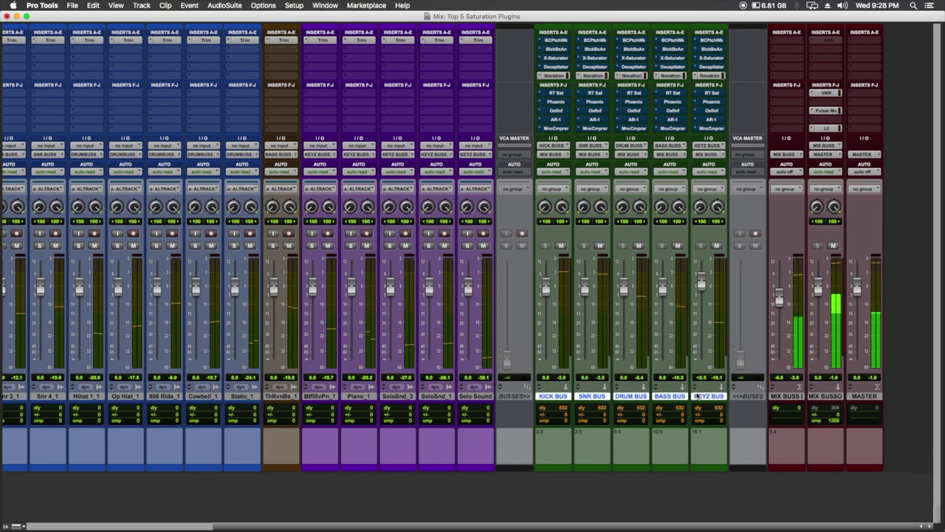
pyautogui.keyDown('alt'); pyautogui.keyDown('shift'); pyautogui.keyDown('super'); pyautogui.click(711, 78); pyautogui.keyUp('super'); pyautogui.keyUp('shift'); pyautogui.keyUp('alt')
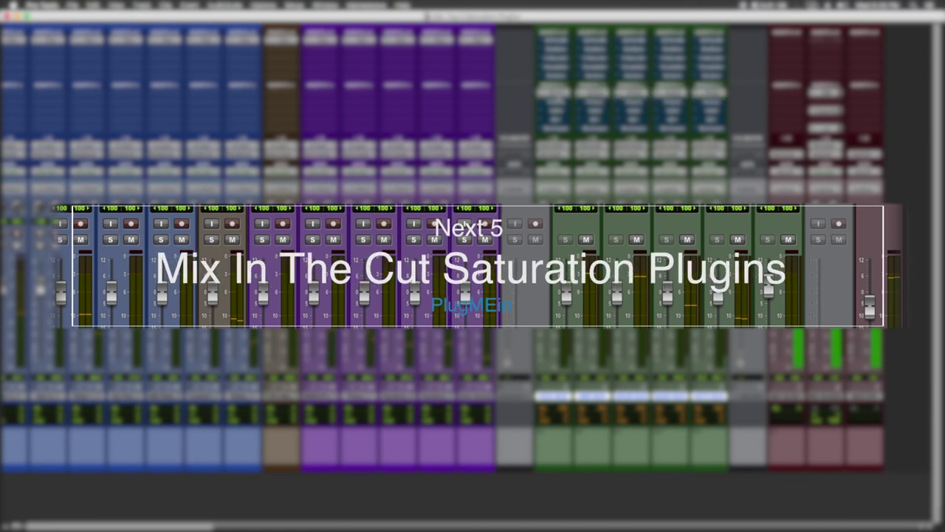
pyautogui.click(557, 94)
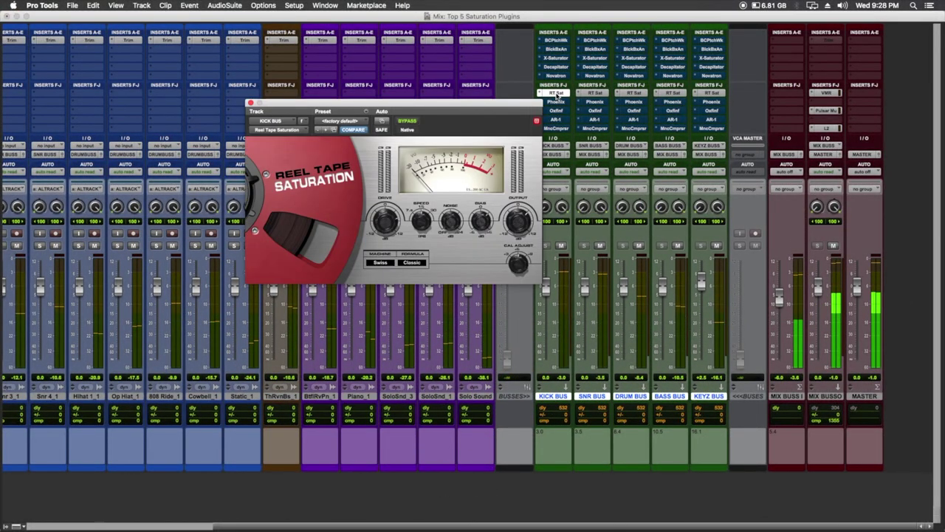
pyautogui.moveTo(529, 107); pyautogui.dragTo(561, 141)
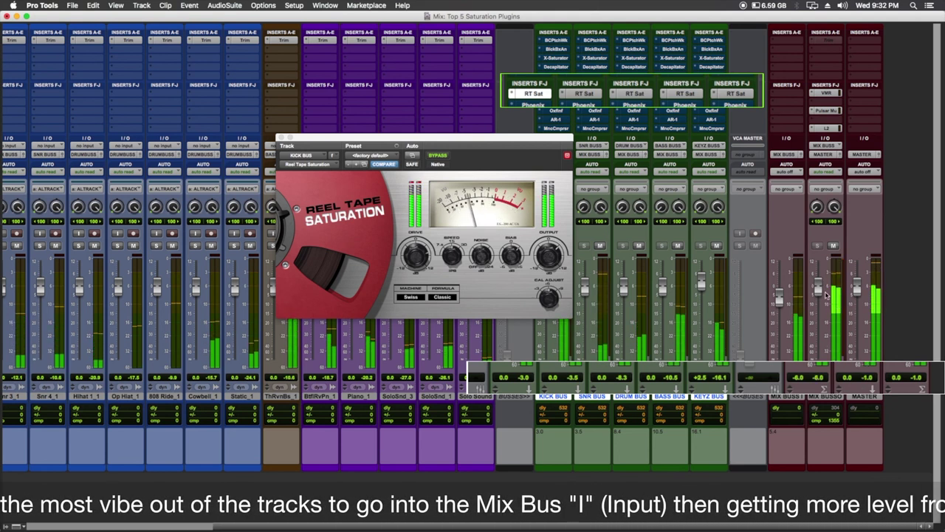
# - View the RT Sat insert on each bus from SNR BUS to KEYZ BUS, ending on MIX BUSS O's L2
pyautogui.click(580, 94)
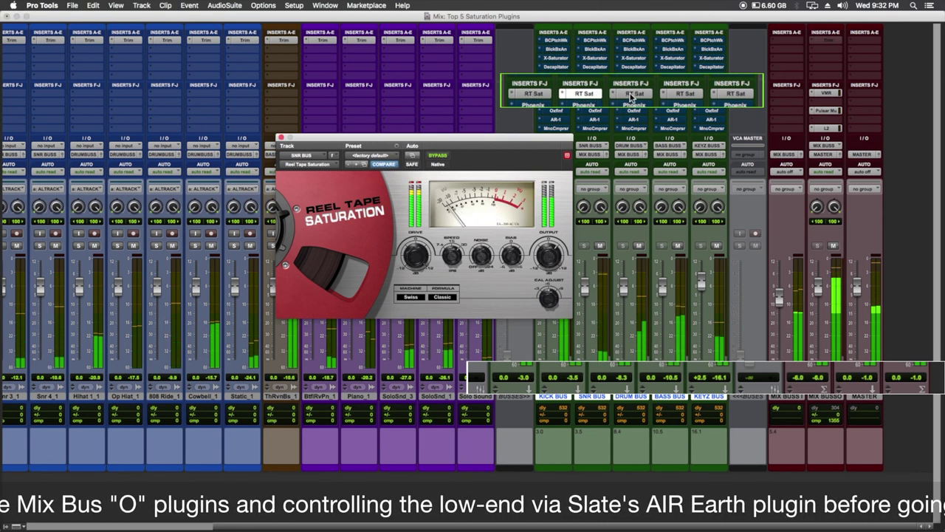
pyautogui.click(631, 94)
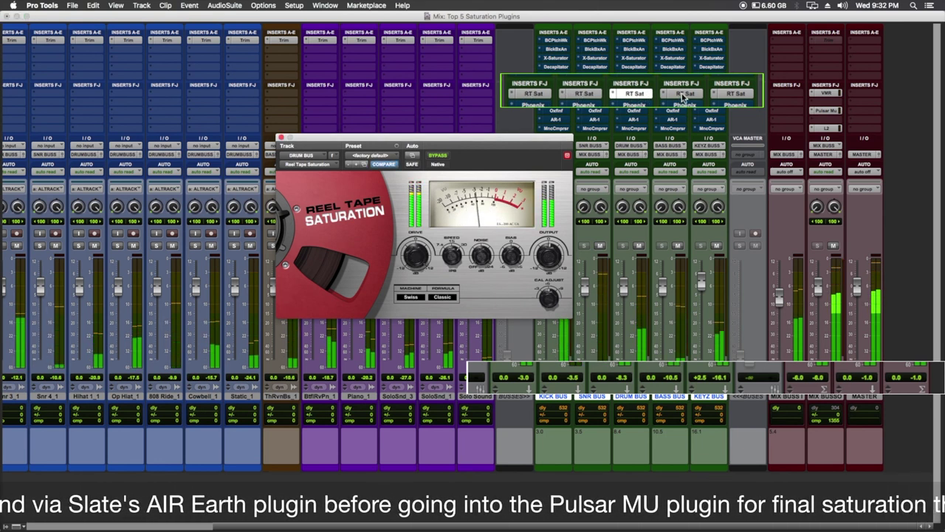
pyautogui.click(685, 93)
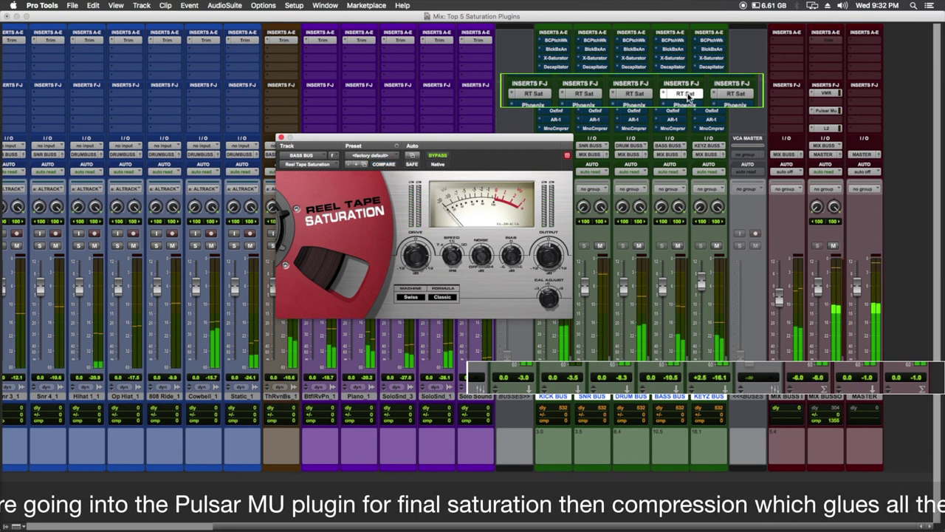
pyautogui.click(731, 94)
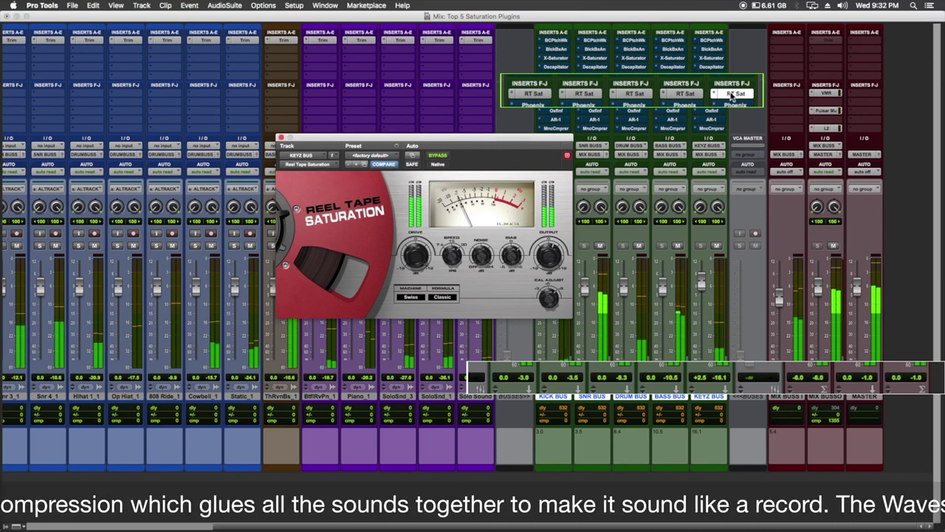
pyautogui.click(823, 128)
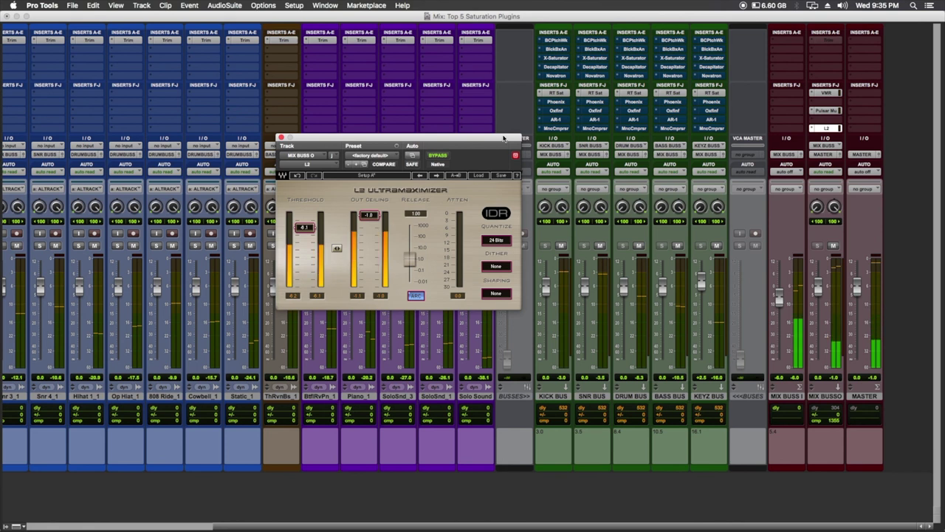
# - Review the RT Sat settings from KICK BUS to KEYZ BUS again and close the KEYZ BUS instance
pyautogui.click(553, 93)
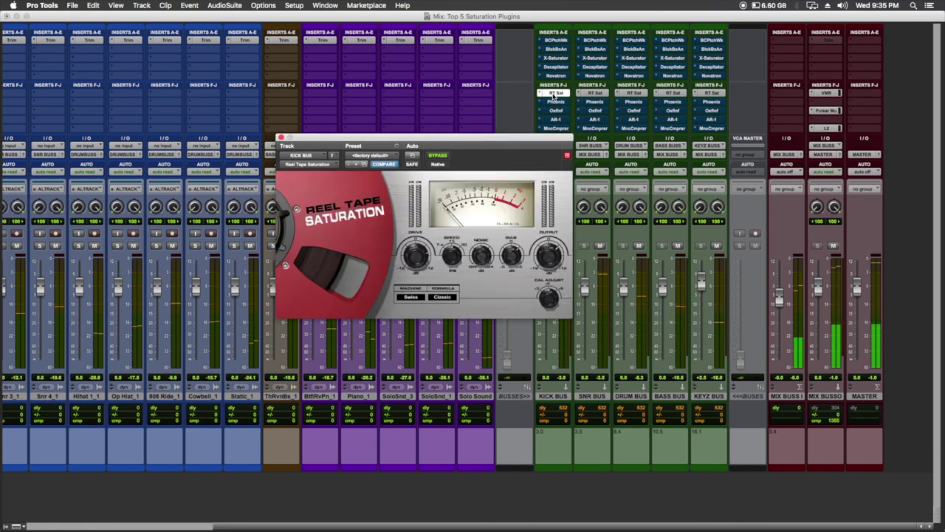
pyautogui.click(592, 93)
pyautogui.click(632, 94)
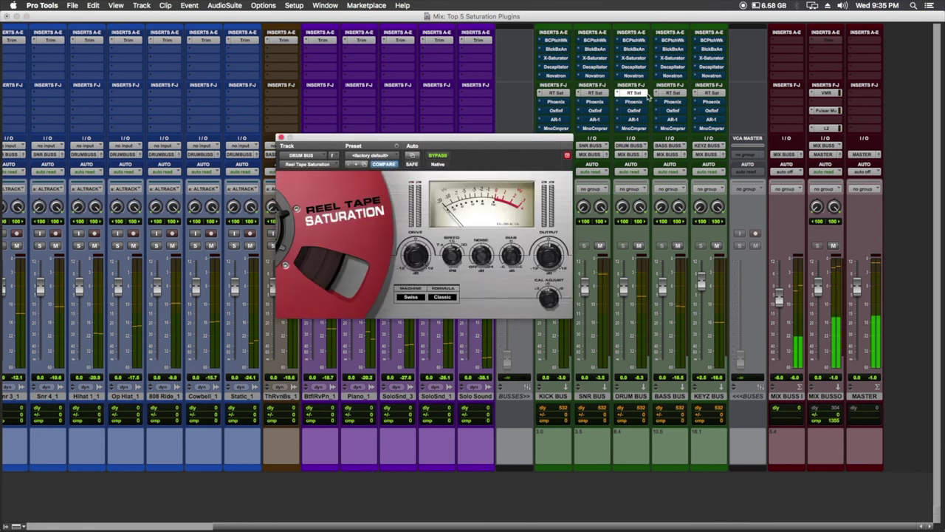
pyautogui.click(705, 93)
pyautogui.click(705, 94)
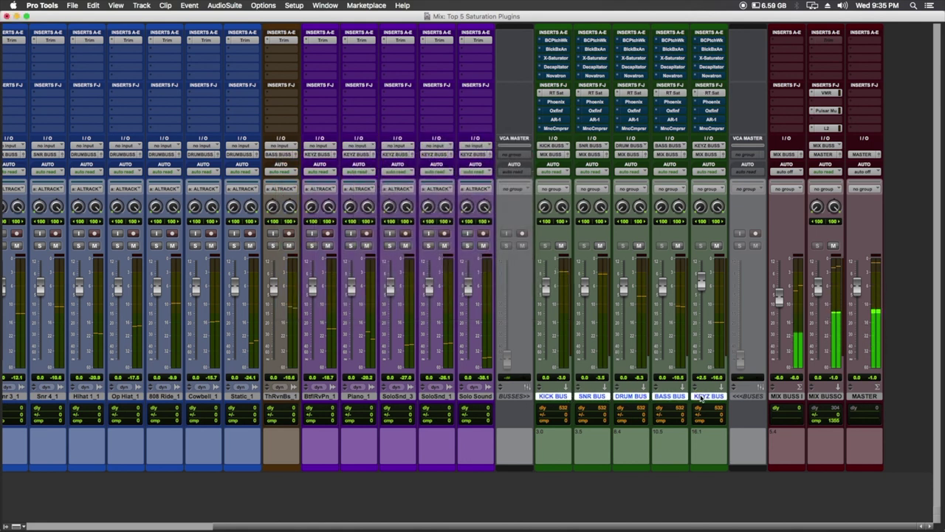
# - Switch the five selected buses from RT Sat to Phoenix and view the Phoenix insert on each one, ending on KEYZ BUS
pyautogui.keyDown('alt'); pyautogui.keyDown('super'); pyautogui.click(559, 103); pyautogui.keyUp('super'); pyautogui.keyUp('alt')
pyautogui.click(559, 103)
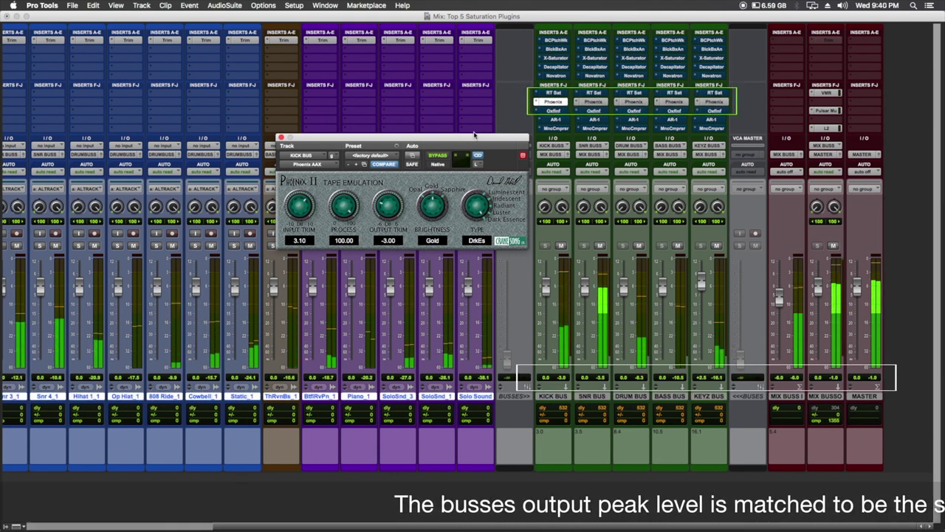
pyautogui.click(583, 103)
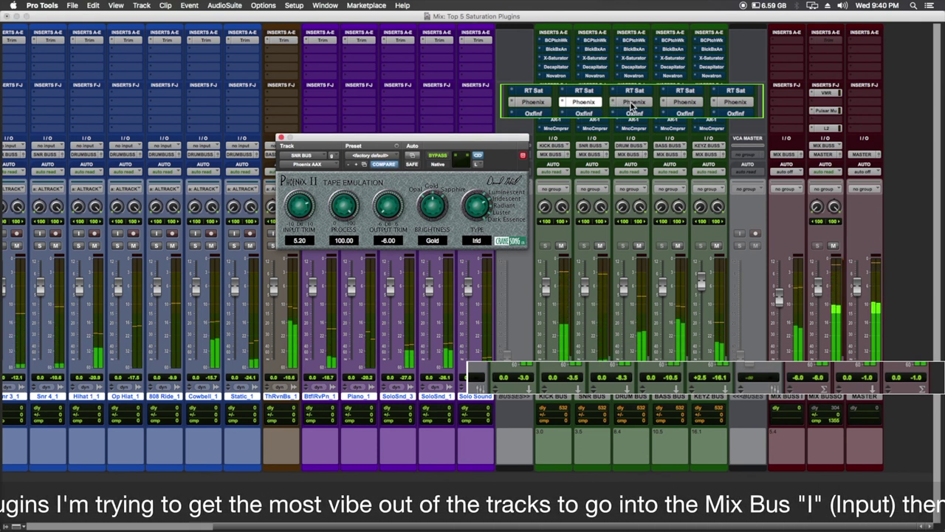
pyautogui.click(632, 103)
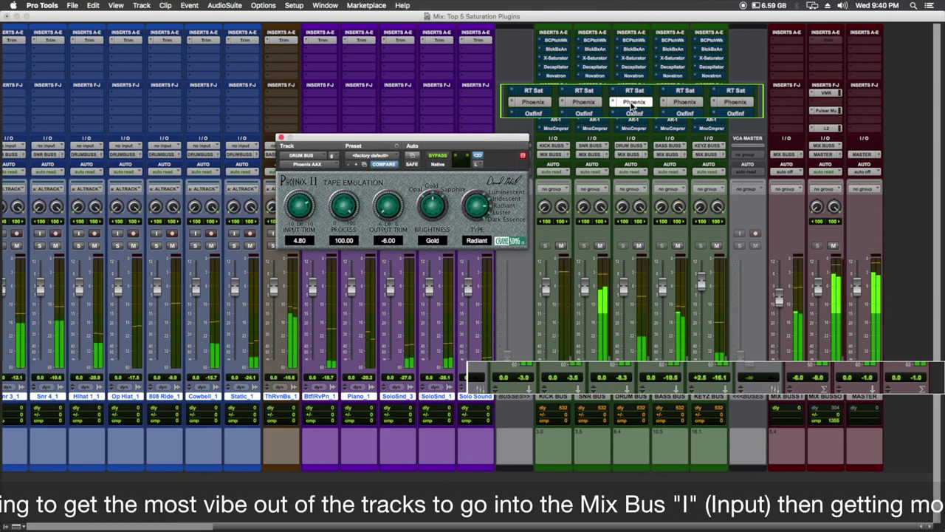
pyautogui.click(685, 101)
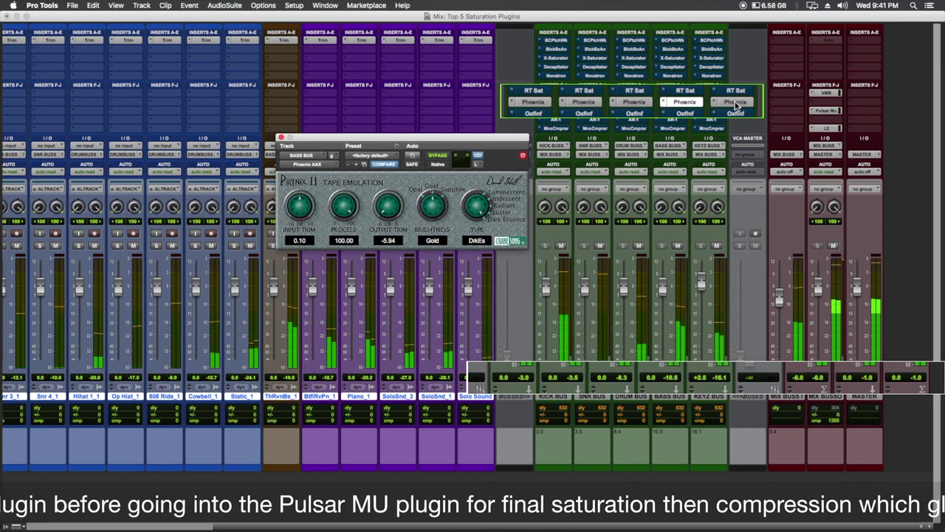
pyautogui.click(734, 103)
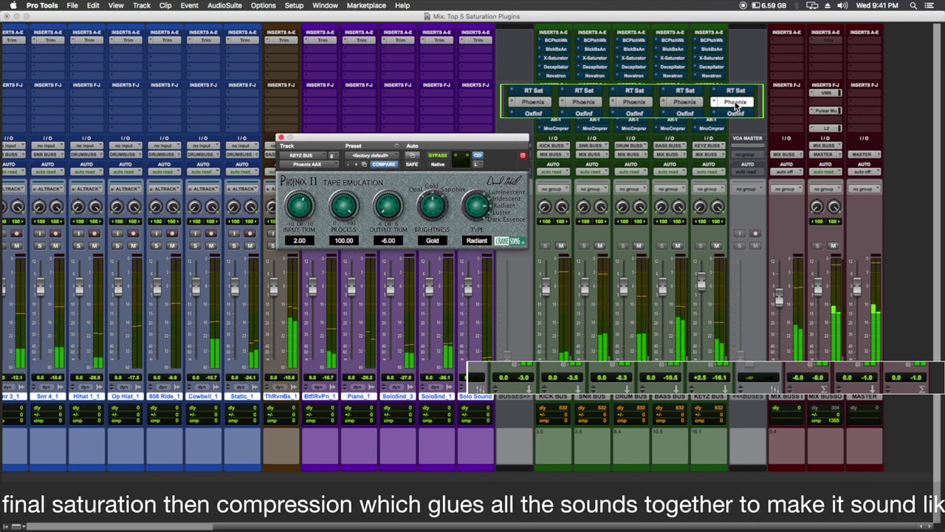
# - Check MIX BUSS O's L2 and review the Phoenix settings from KICK BUS to KEYZ BUS again with playback stopped
pyautogui.click(825, 128)
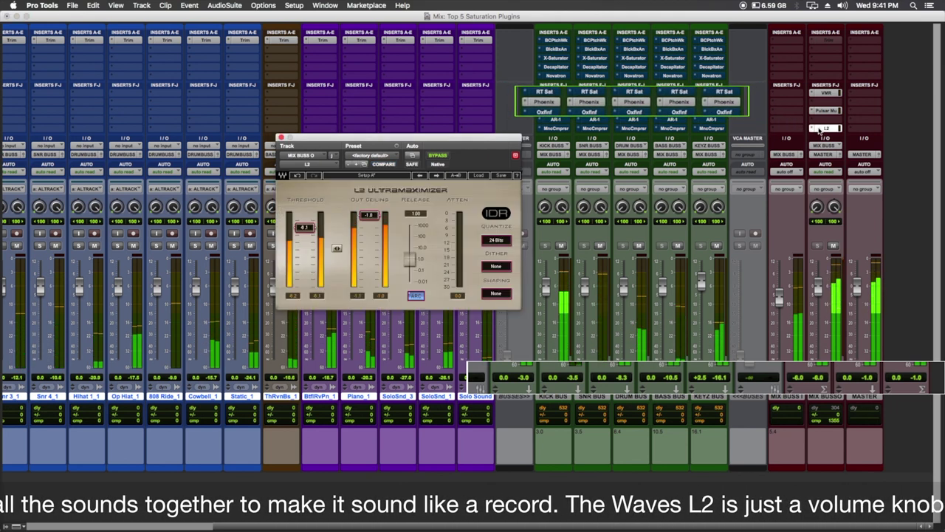
pyautogui.press('space')
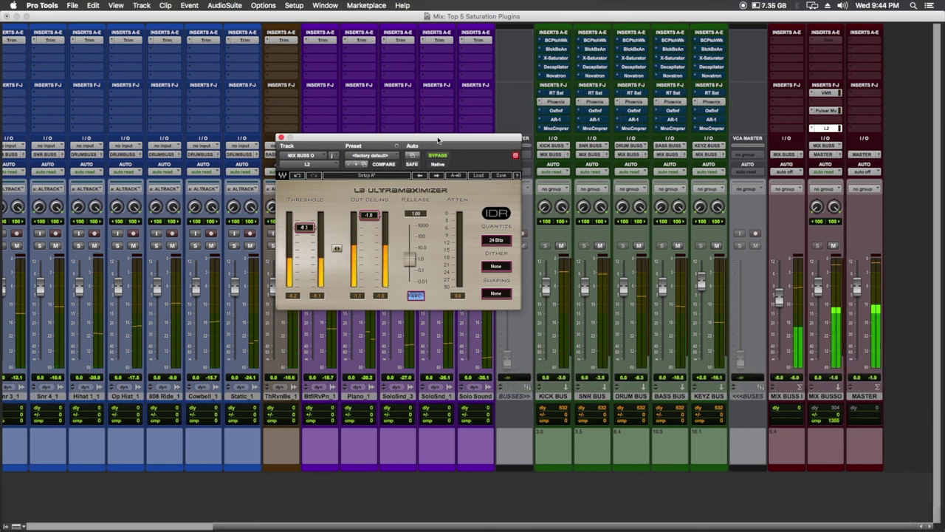
pyautogui.click(555, 102)
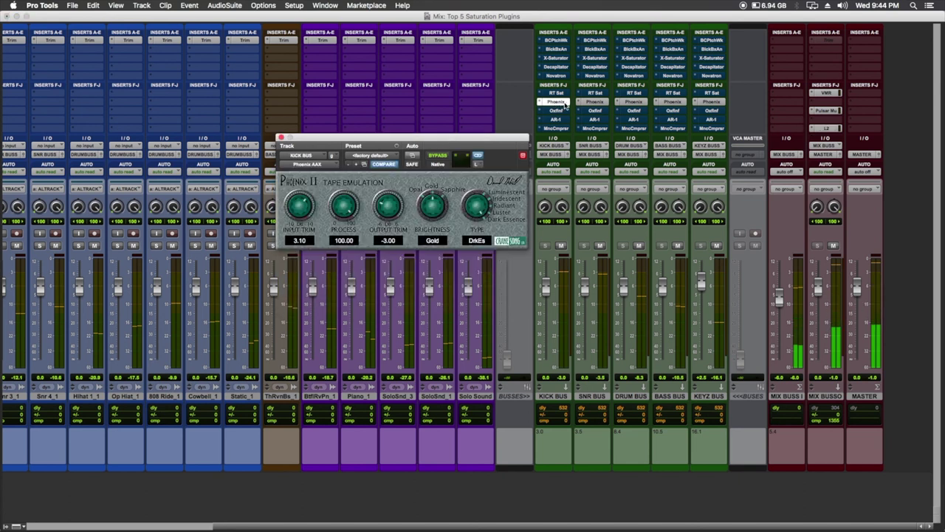
pyautogui.click(628, 102)
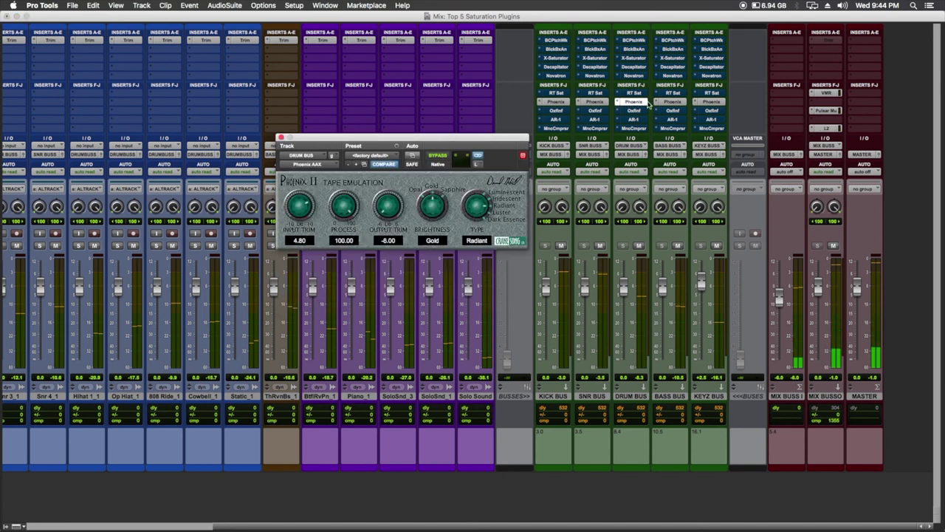
pyautogui.click(671, 102)
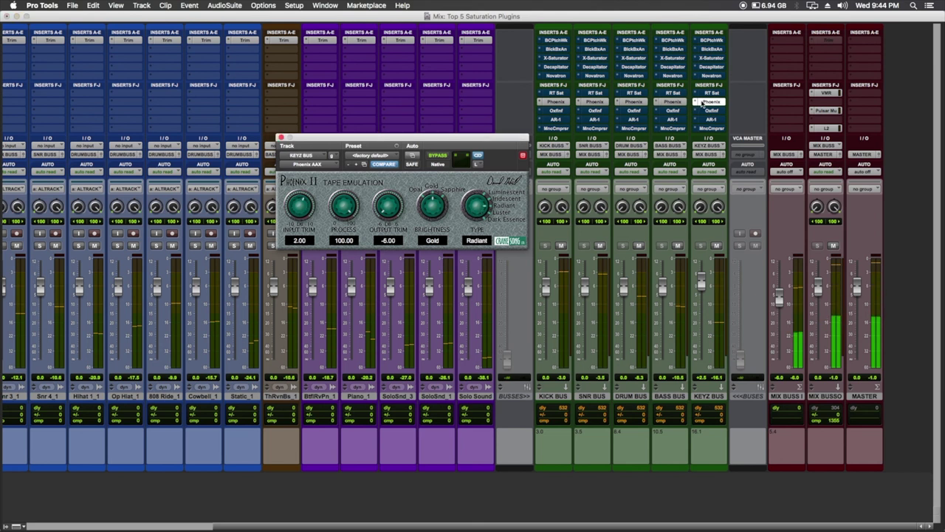
# - Select KICK BUS through KEYZ BUS, switch them from Phoenix to Oxford Inflator, and open the KICK BUS instance
pyautogui.click(555, 396)
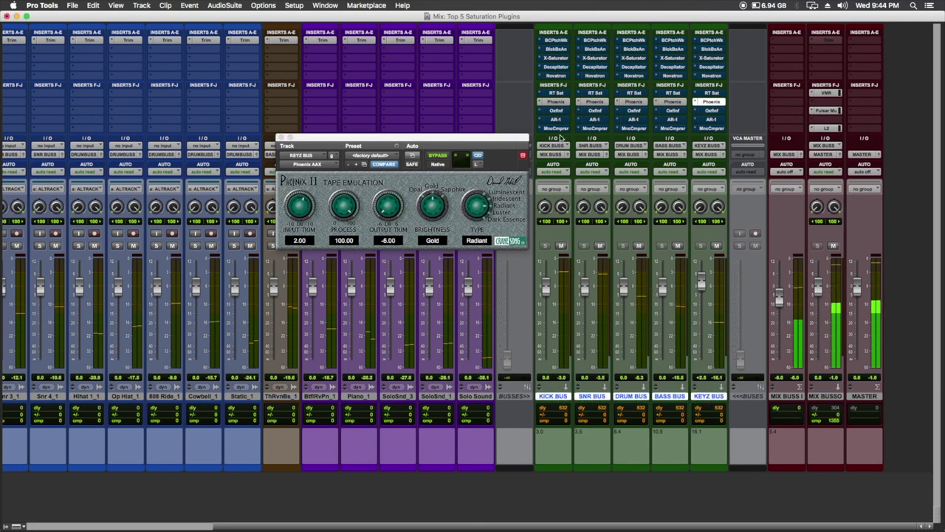
pyautogui.keyDown('alt'); pyautogui.keyDown('shift'); pyautogui.keyDown('super'); pyautogui.click(562, 104); pyautogui.keyUp('super'); pyautogui.keyUp('shift'); pyautogui.keyUp('alt')
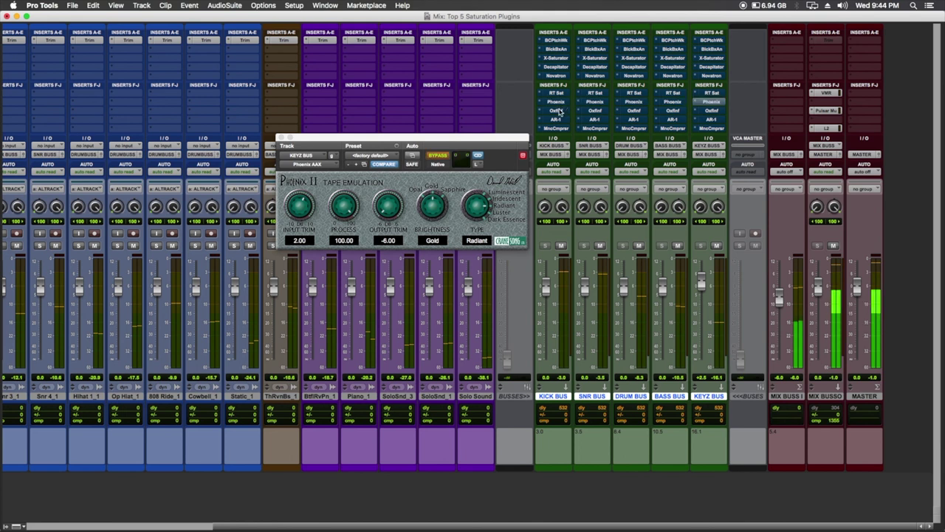
pyautogui.keyDown('alt'); pyautogui.keyDown('shift'); pyautogui.keyDown('super'); pyautogui.click(559, 111); pyautogui.keyUp('super'); pyautogui.keyUp('shift'); pyautogui.keyUp('alt')
pyautogui.click(559, 110)
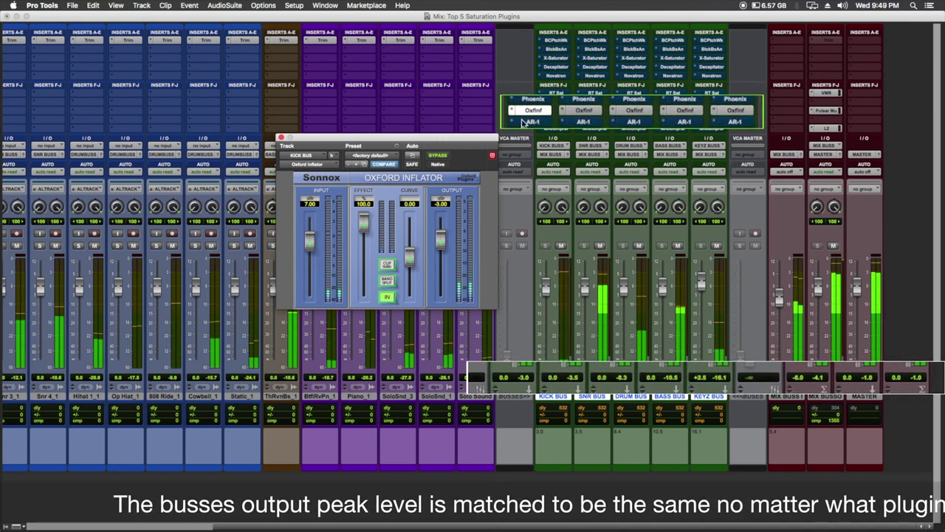
# - View the Oxford Inflator from SNR BUS to KEYZ BUS and MIX BUSS O's L2, ending back on KICK BUS's Inflator
pyautogui.click(582, 111)
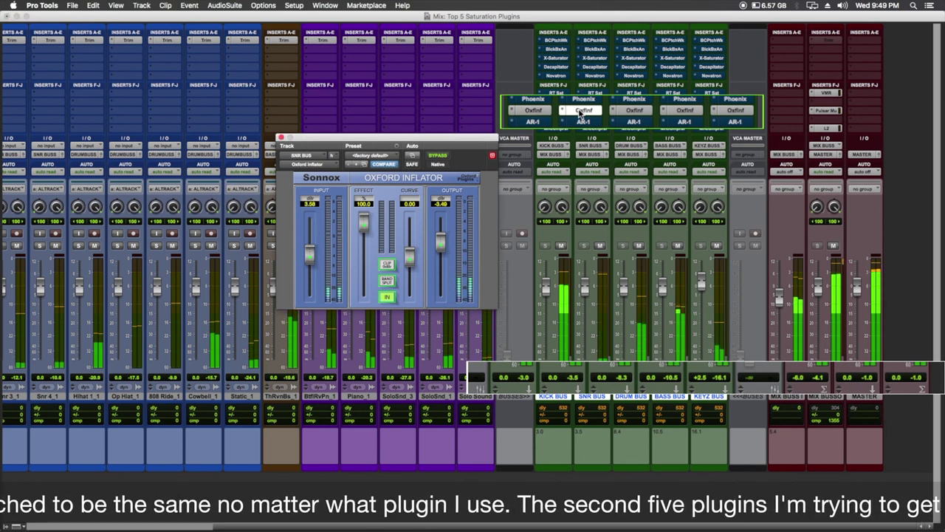
pyautogui.click(632, 111)
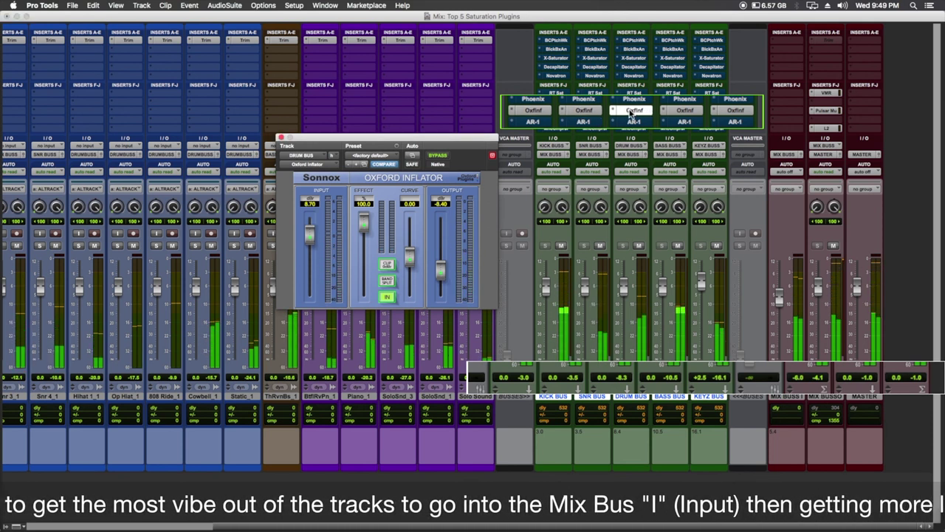
pyautogui.click(685, 111)
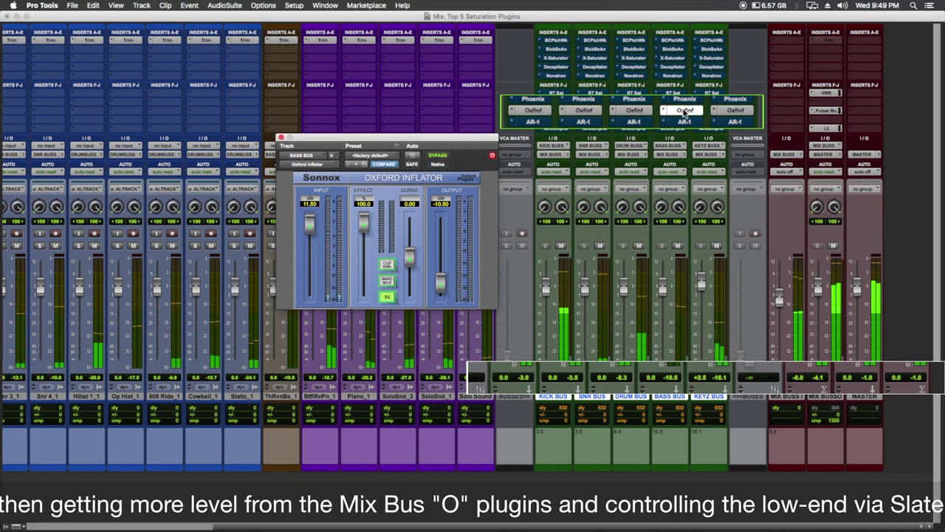
pyautogui.click(730, 111)
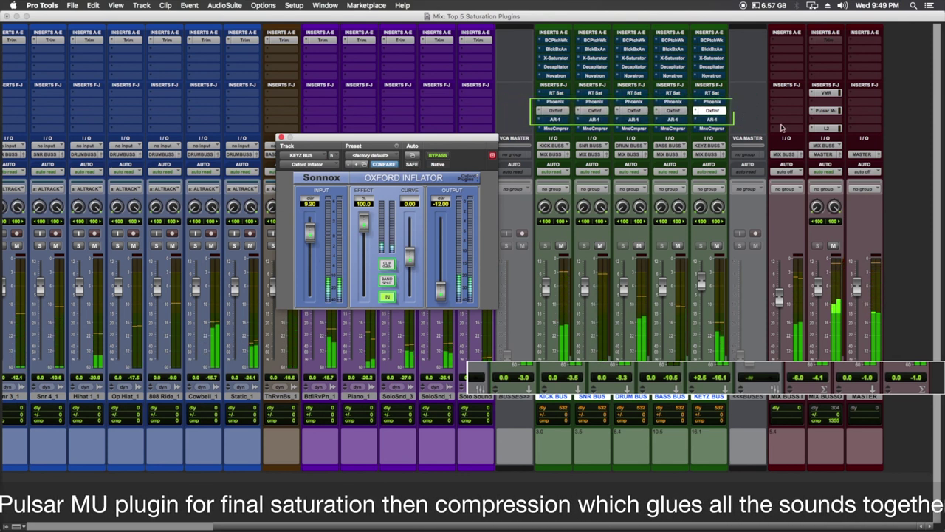
pyautogui.click(826, 128)
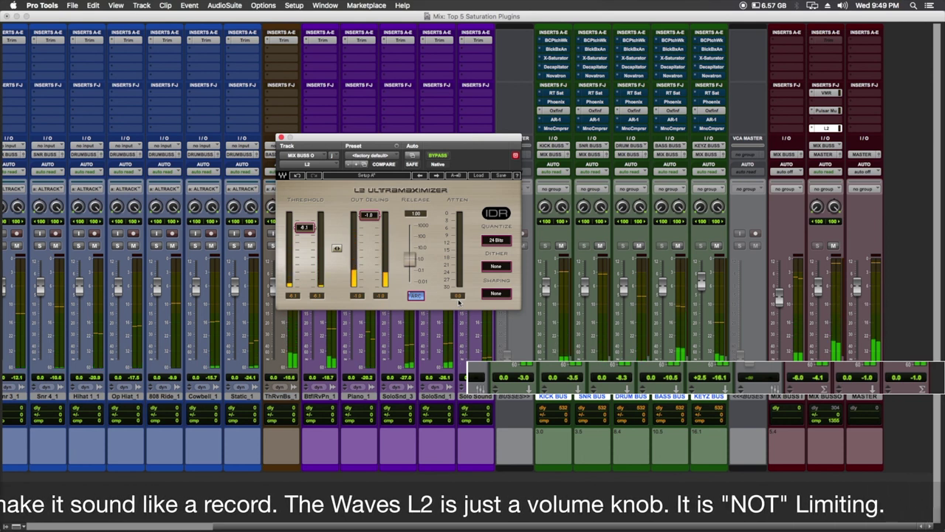
pyautogui.click(558, 110)
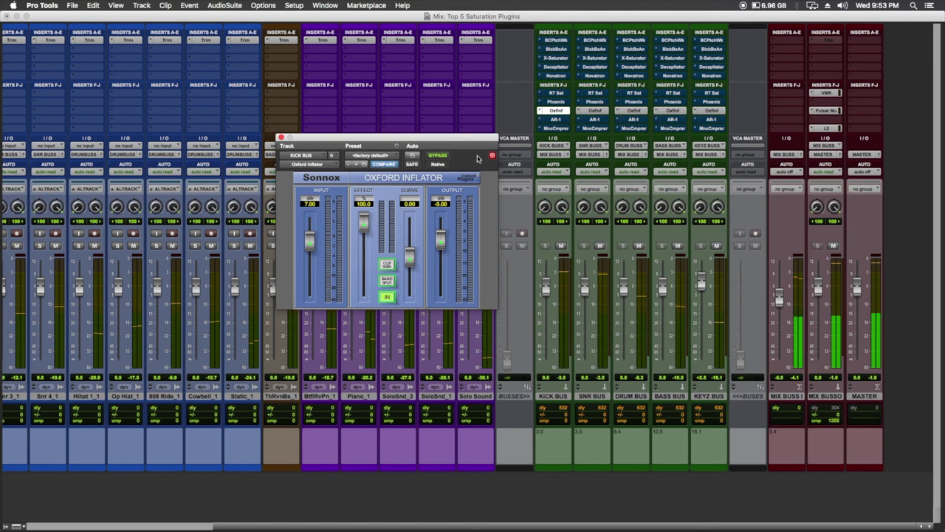
# - Select KICK BUS through KEYZ BUS, switch them from Oxford Inflator to AR-1, and place KICK BUS's AR-1 window clear of the bus inserts
pyautogui.click(565, 397)
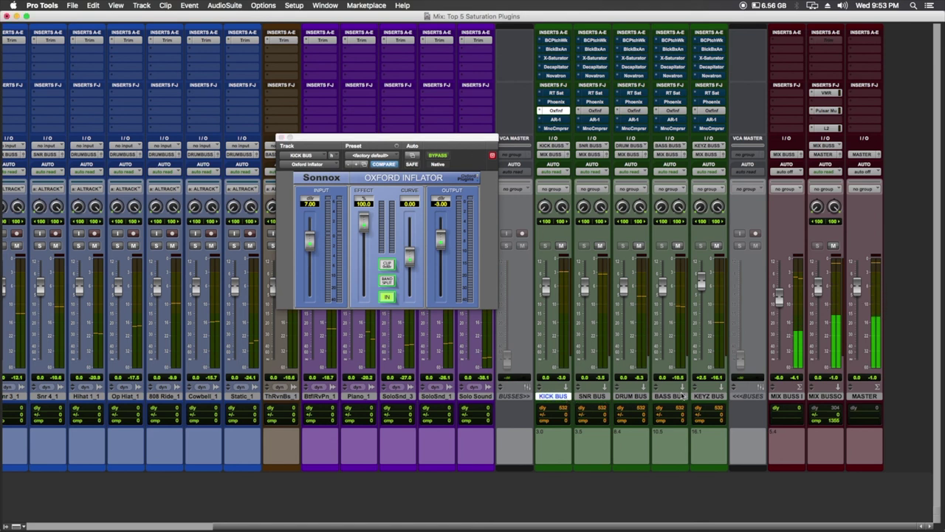
pyautogui.keyDown('shift'); pyautogui.click(711, 396); pyautogui.keyUp('shift')
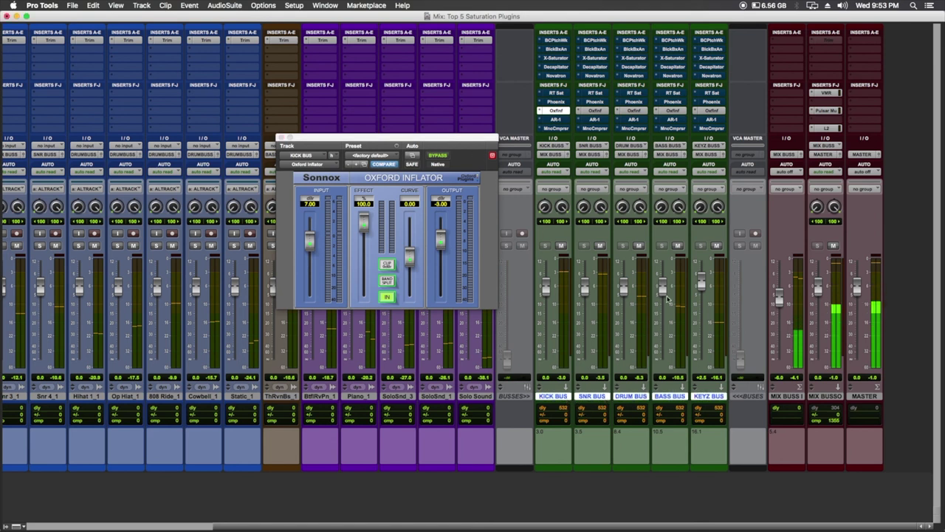
pyautogui.keyDown('alt'); pyautogui.keyDown('shift'); pyautogui.keyDown('super'); pyautogui.click(564, 112); pyautogui.keyUp('super'); pyautogui.keyUp('shift'); pyautogui.keyUp('alt')
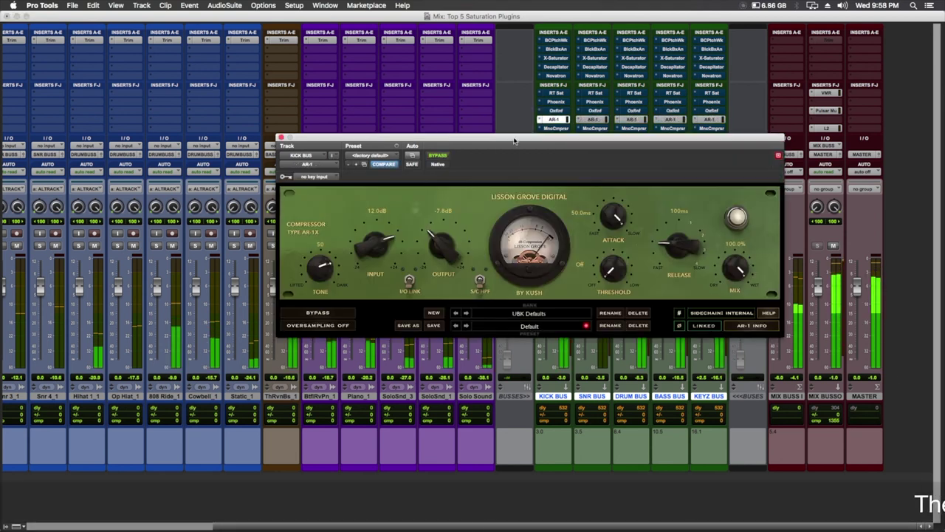
pyautogui.moveTo(511, 140); pyautogui.dragTo(474, 141)
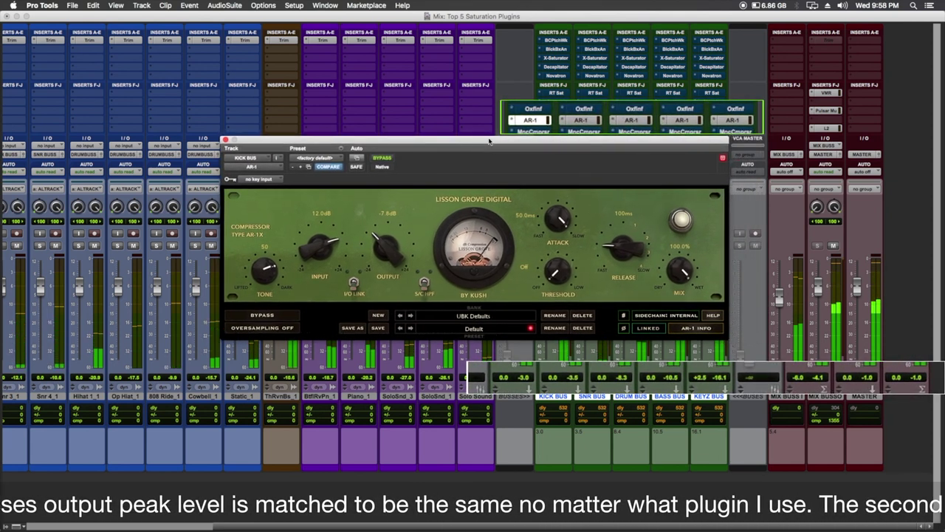
# - View the AR-1 from SNR BUS to KEYZ BUS and MIX BUSS O's L2, stop playback, and return to KICK BUS's AR-1
pyautogui.click(582, 122)
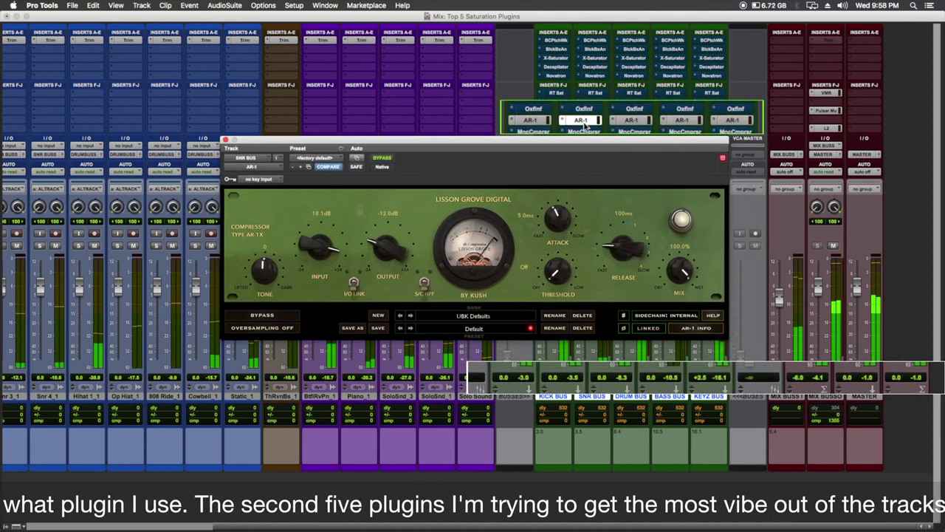
pyautogui.click(632, 120)
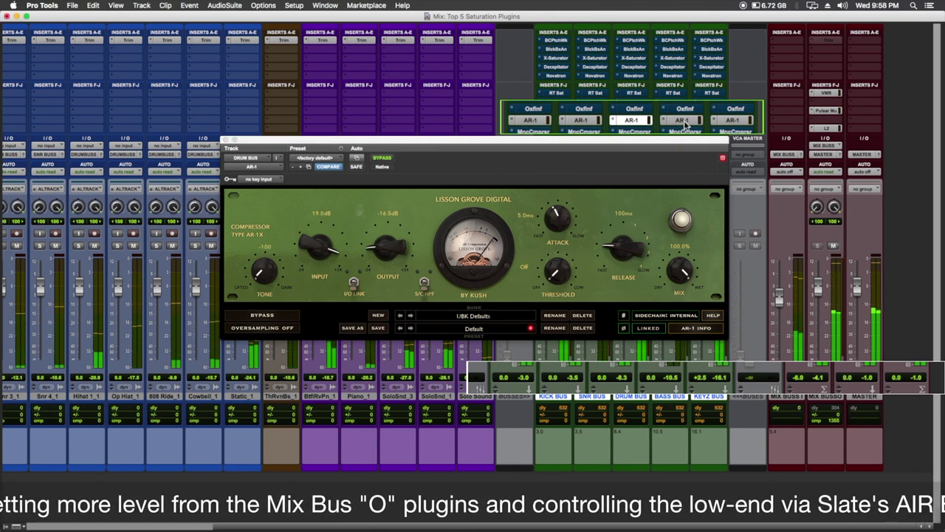
pyautogui.click(697, 123)
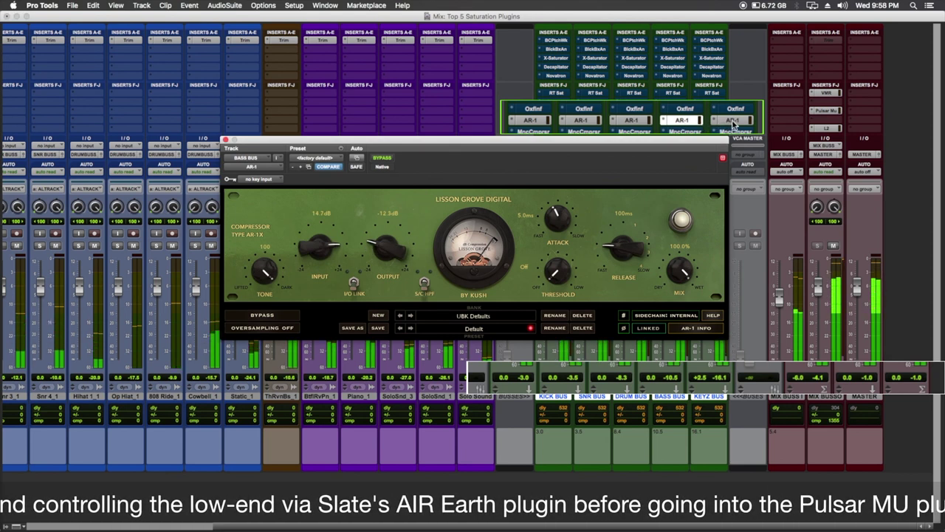
pyautogui.click(733, 121)
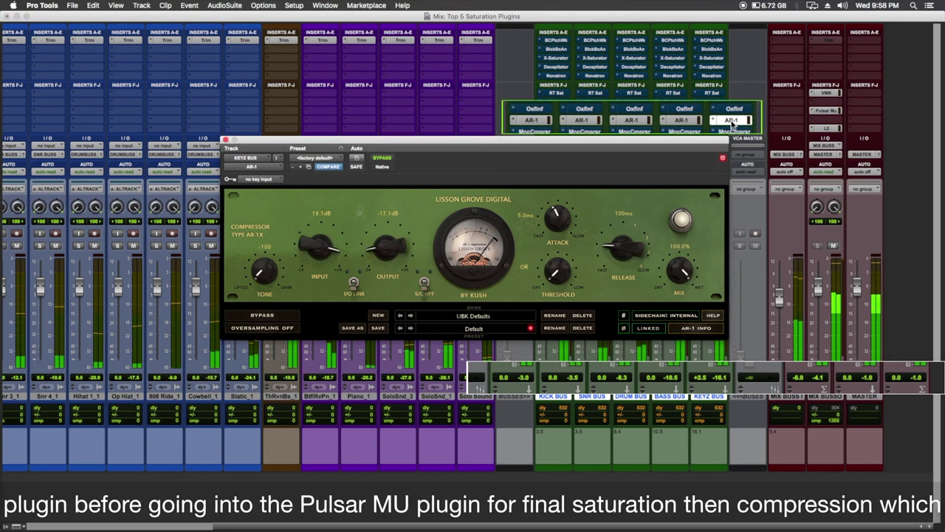
pyautogui.click(825, 128)
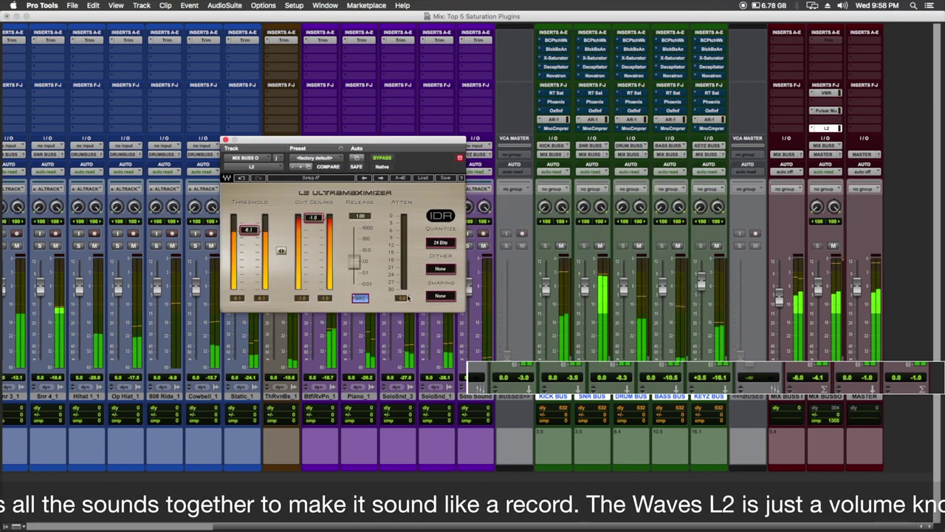
pyautogui.press('space')
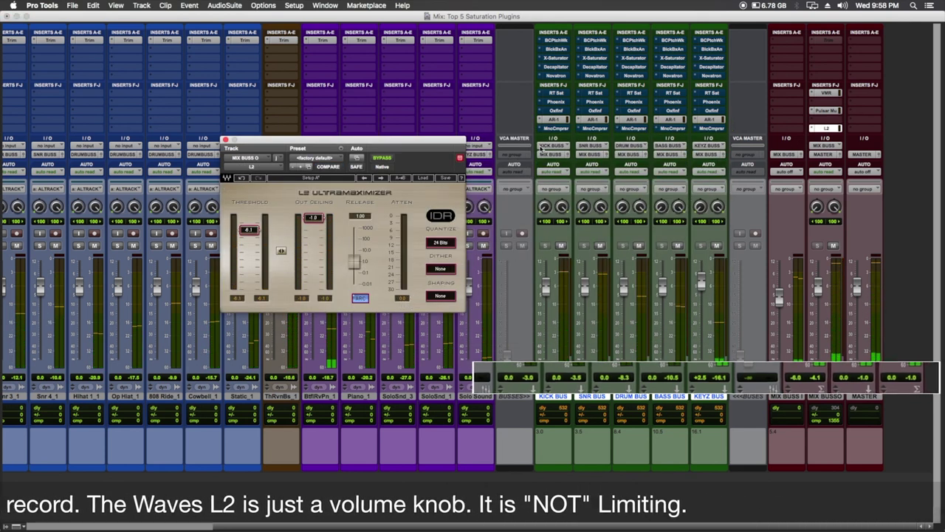
pyautogui.click(552, 120)
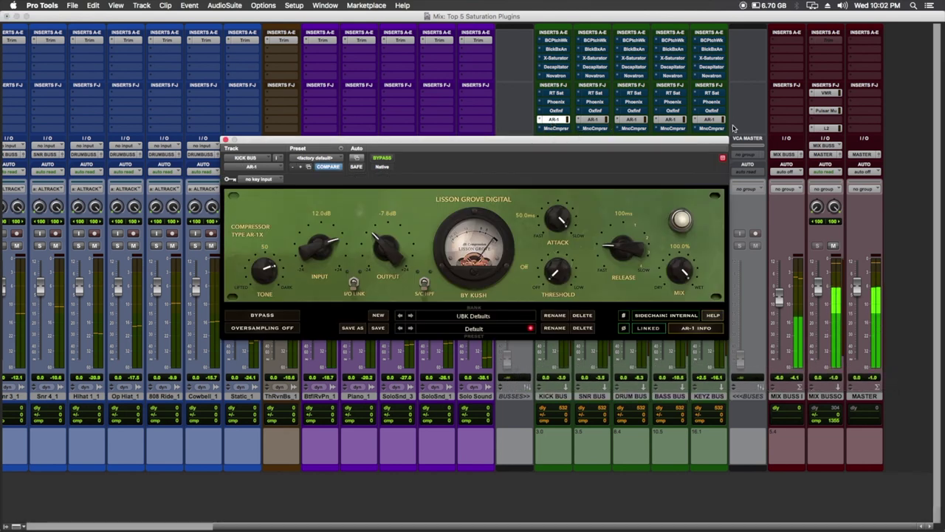
# - Select KICK BUS through KEYZ BUS, switch them from AR-1 to Manic Compressor, and open the KICK BUS instance
pyautogui.click(561, 397)
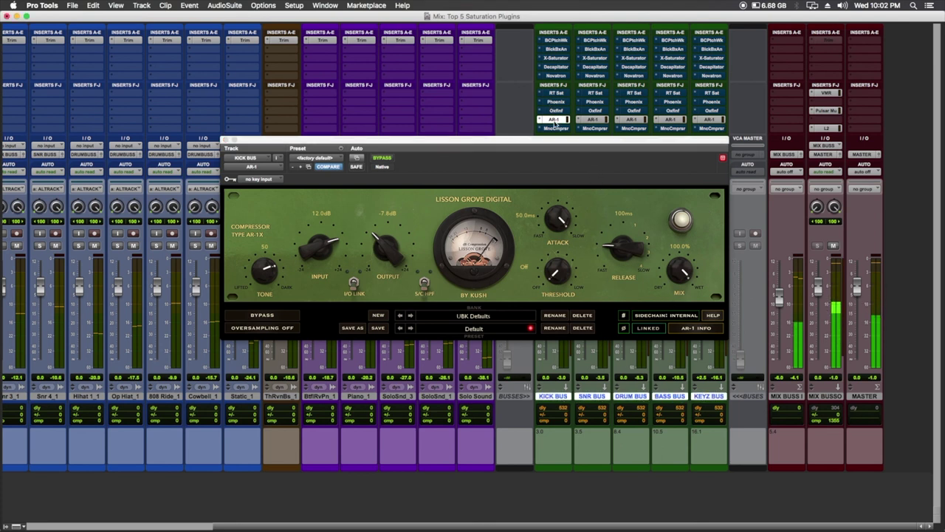
pyautogui.keyDown('super'); pyautogui.click(555, 121); pyautogui.keyUp('super')
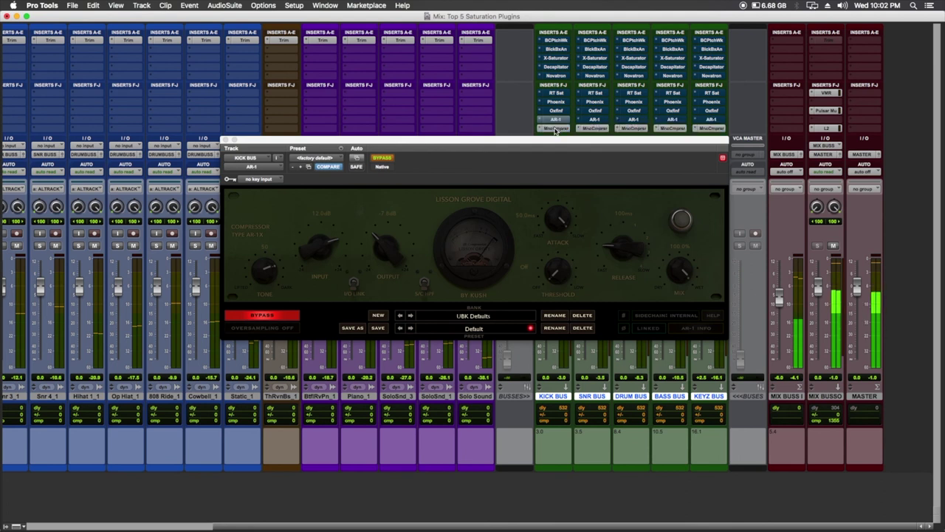
pyautogui.click(556, 128)
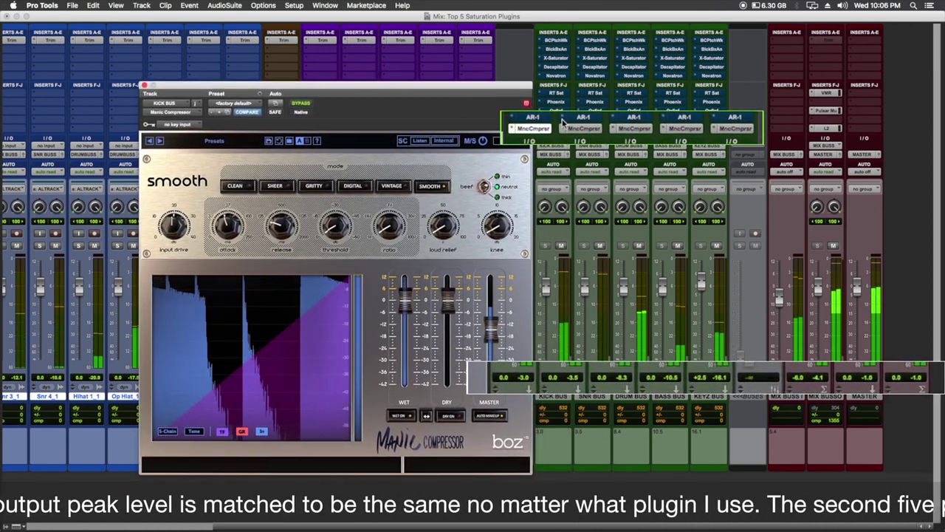
# - View the Manic Compressor from SNR BUS to KEYZ BUS and MIX BUSS O's L2, ending back on KICK BUS's Manic Compressor
pyautogui.click(579, 129)
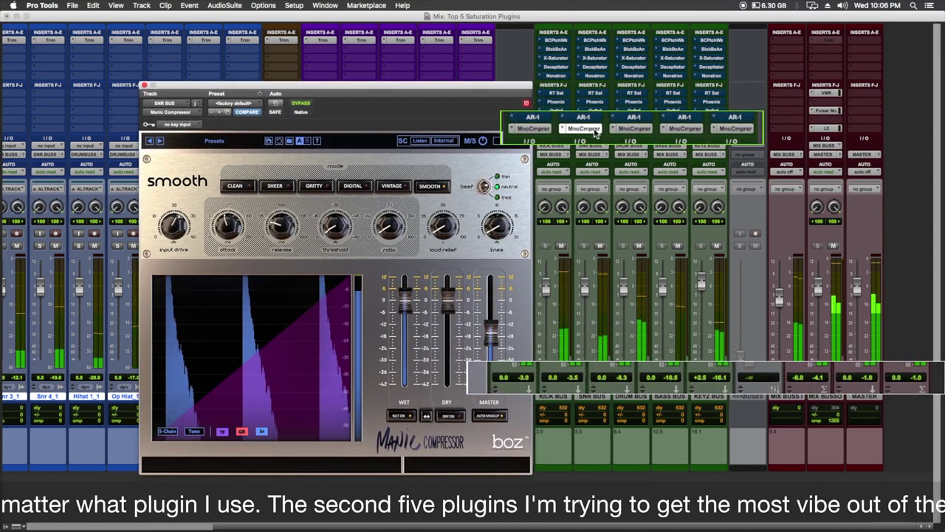
pyautogui.click(635, 129)
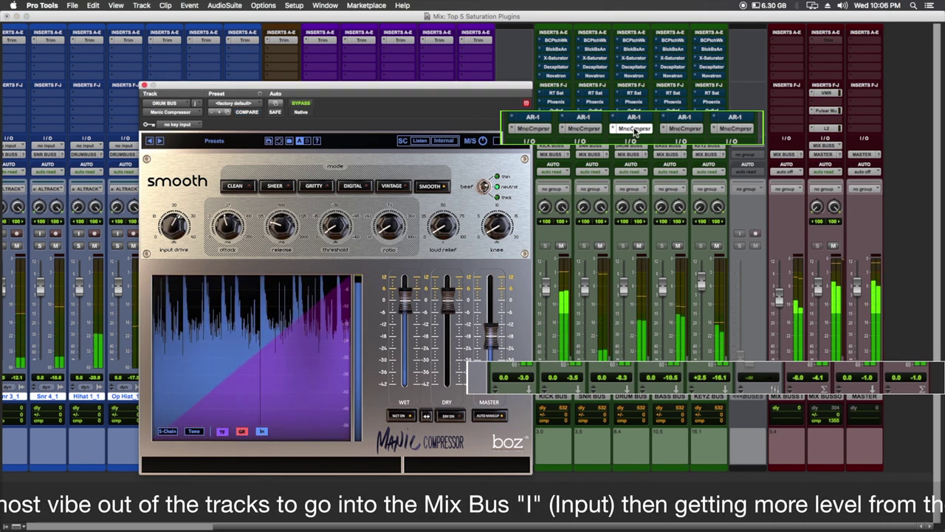
pyautogui.click(685, 129)
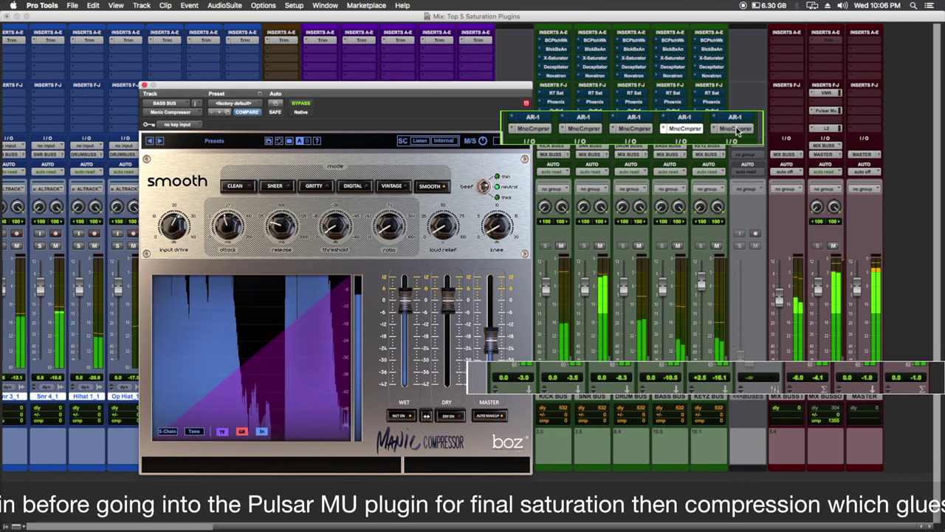
pyautogui.click(736, 130)
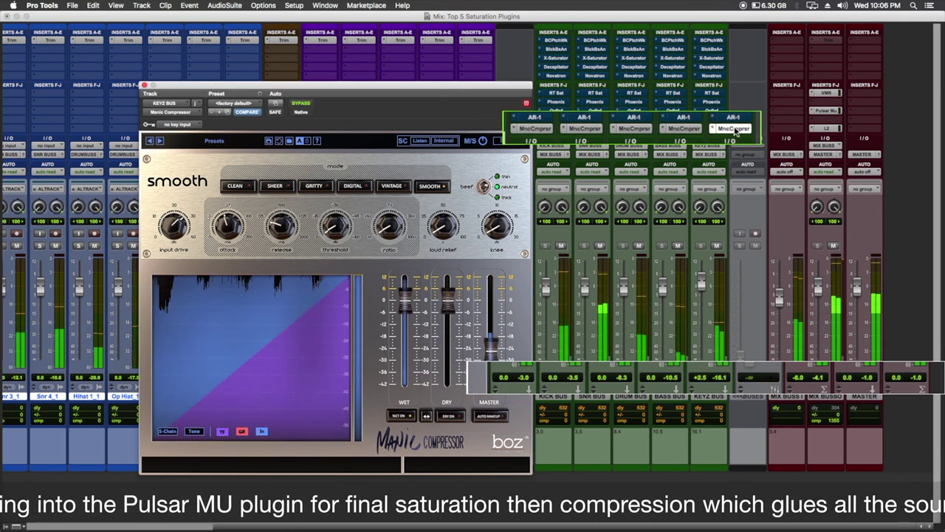
pyautogui.click(825, 129)
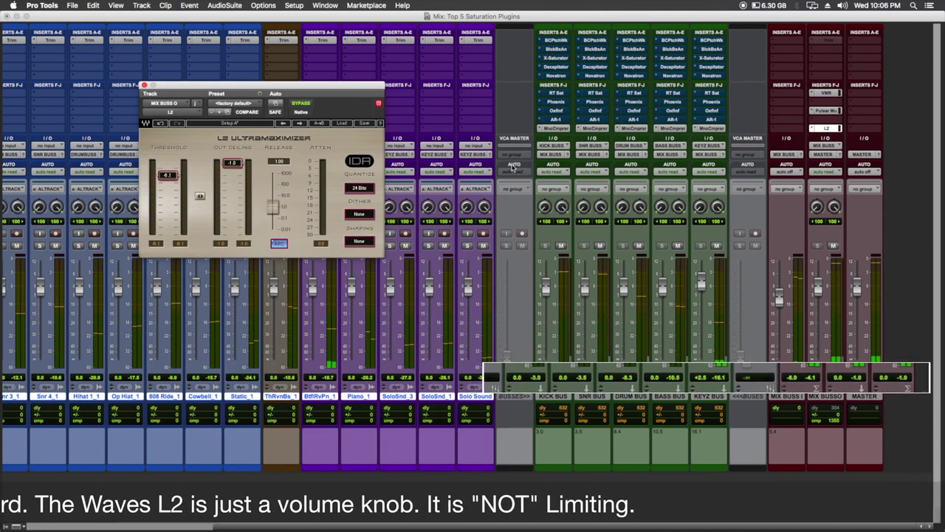
pyautogui.click(555, 128)
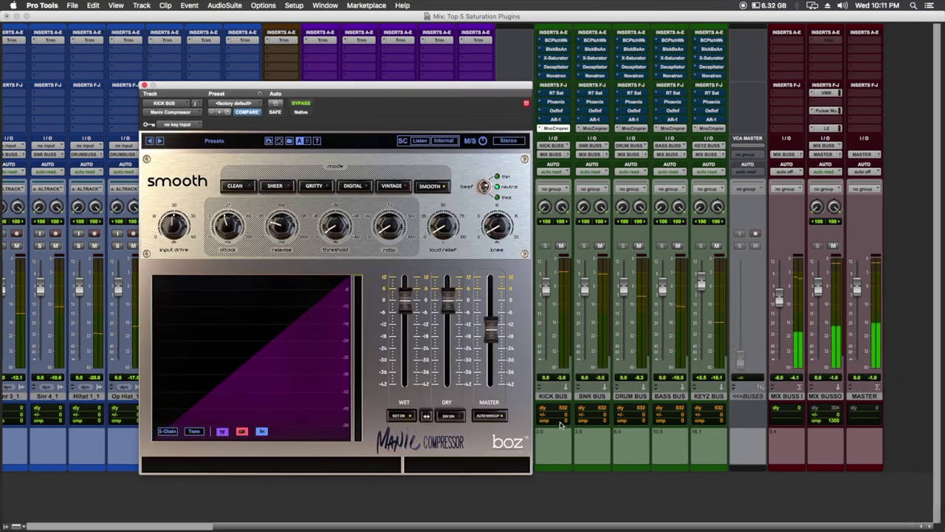
# - Select KICK BUS through KEYZ BUS, bypass Manic Compressor on all of them, and open KICK BUS's Reel Tape Saturation
pyautogui.click(558, 396)
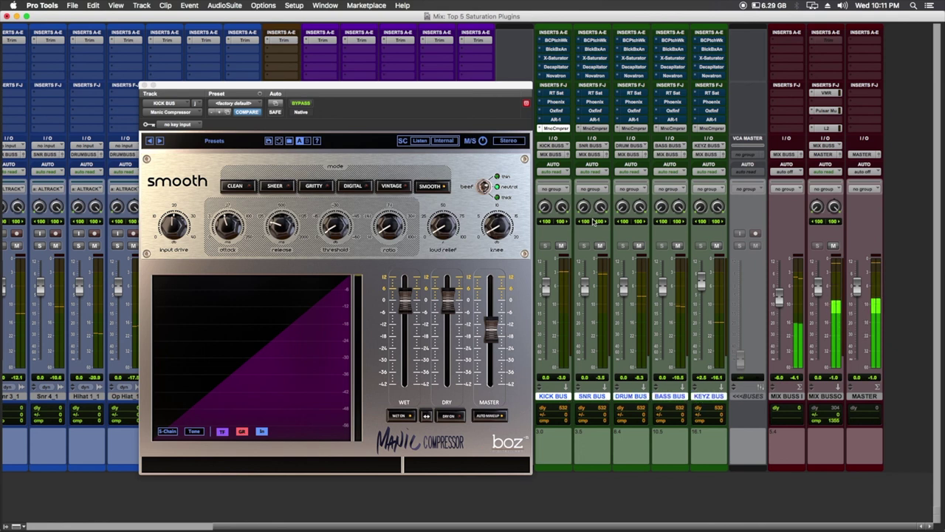
pyautogui.click(593, 129)
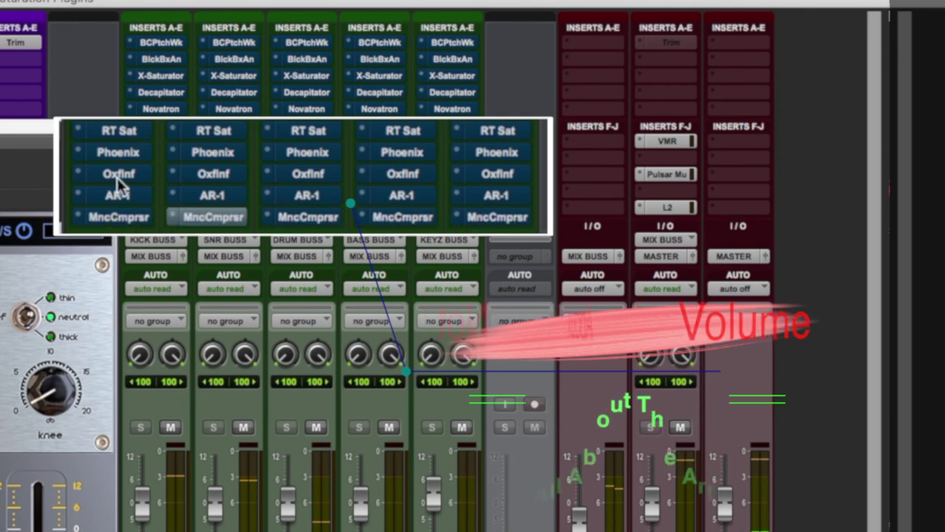
pyautogui.click(119, 133)
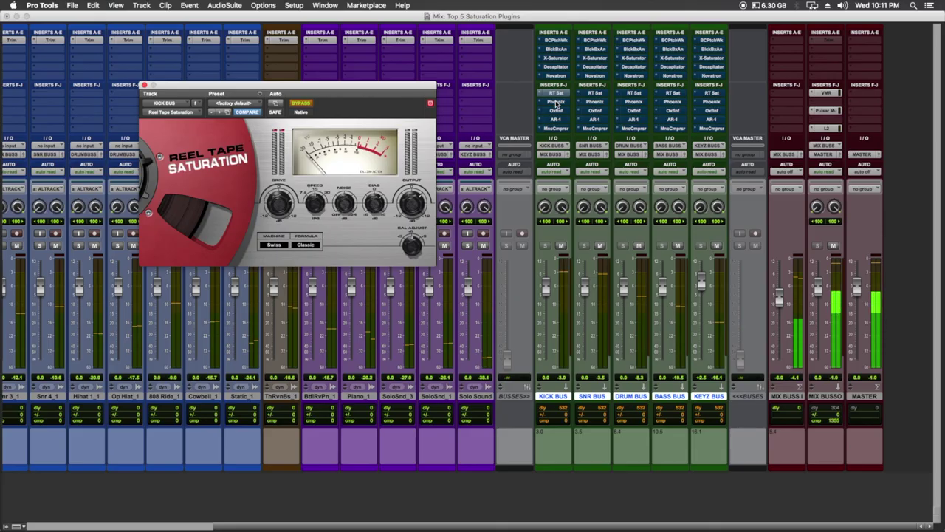
# - Review KICK BUS's bypassed Phoenix II, Oxford Inflator, AR-1 and Manic Compressor one after another
pyautogui.click(556, 102)
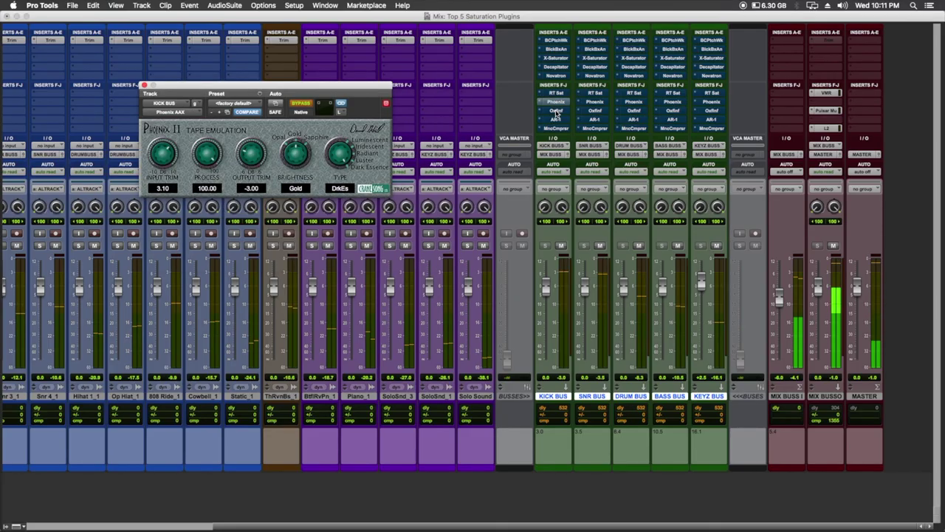
pyautogui.click(556, 111)
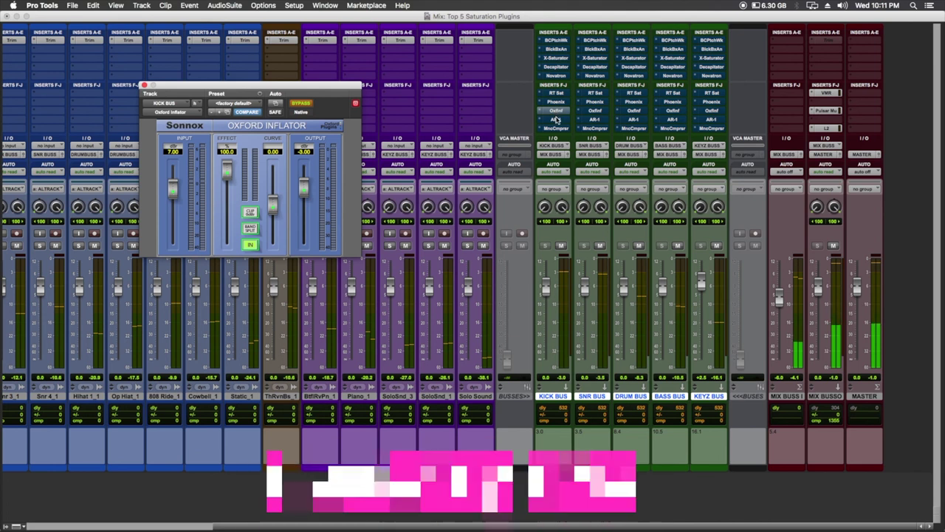
pyautogui.click(556, 120)
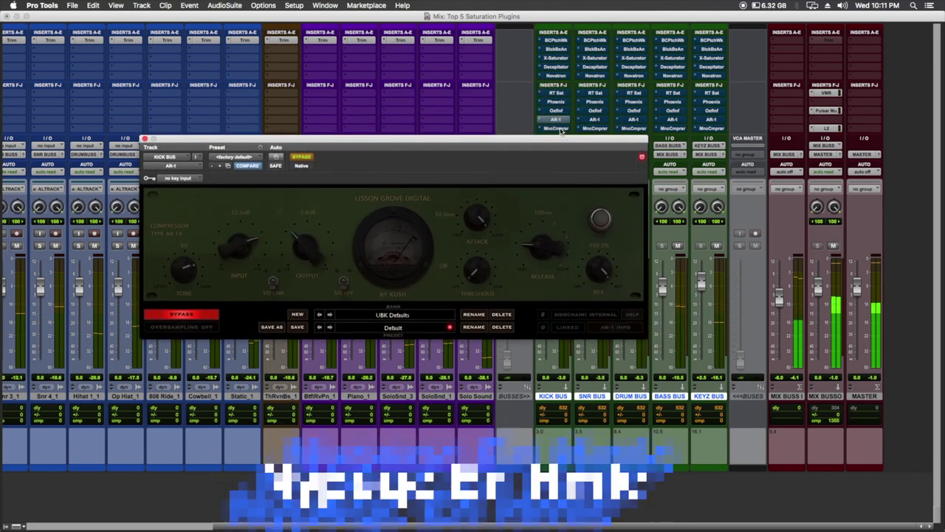
pyautogui.click(557, 129)
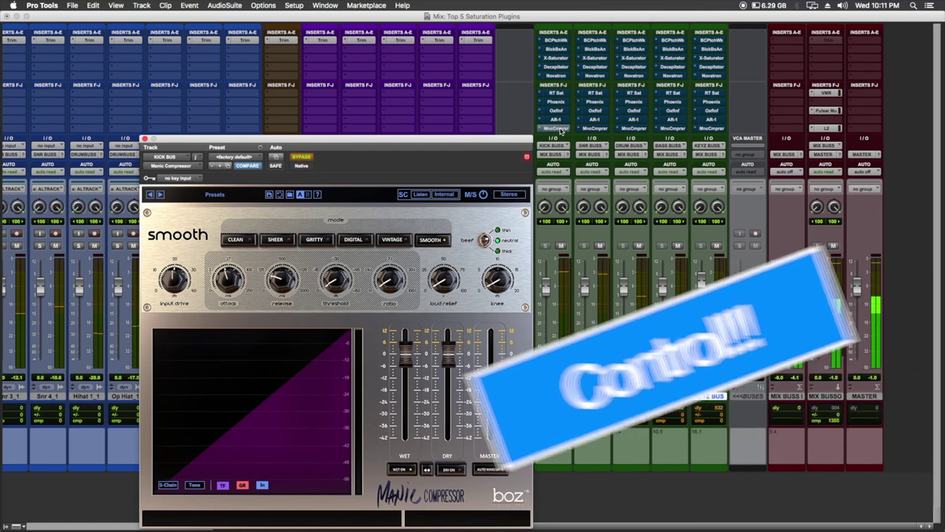
# - Review KICK BUS's FrontDAW in PatchWork, Black Box HG-2, X-Saturator, Decapitator and Novatron one after another
pyautogui.click(558, 41)
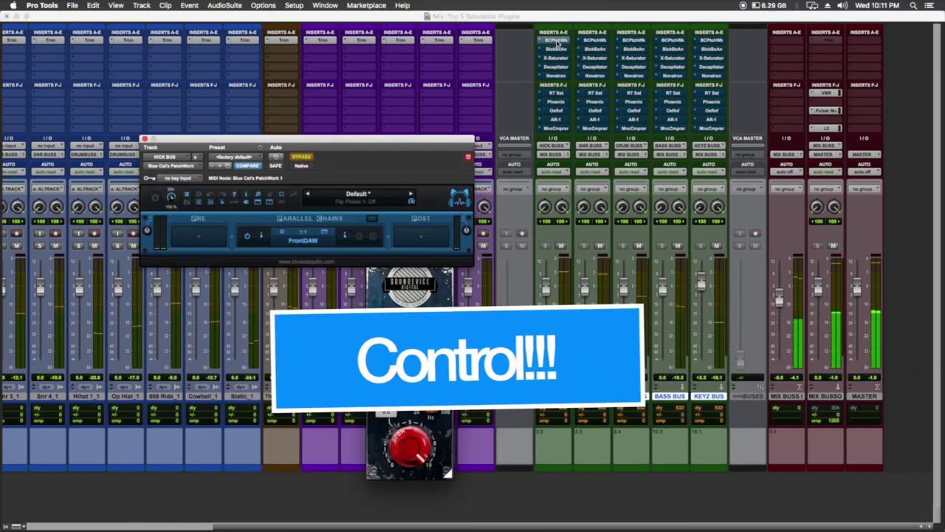
pyautogui.click(452, 270)
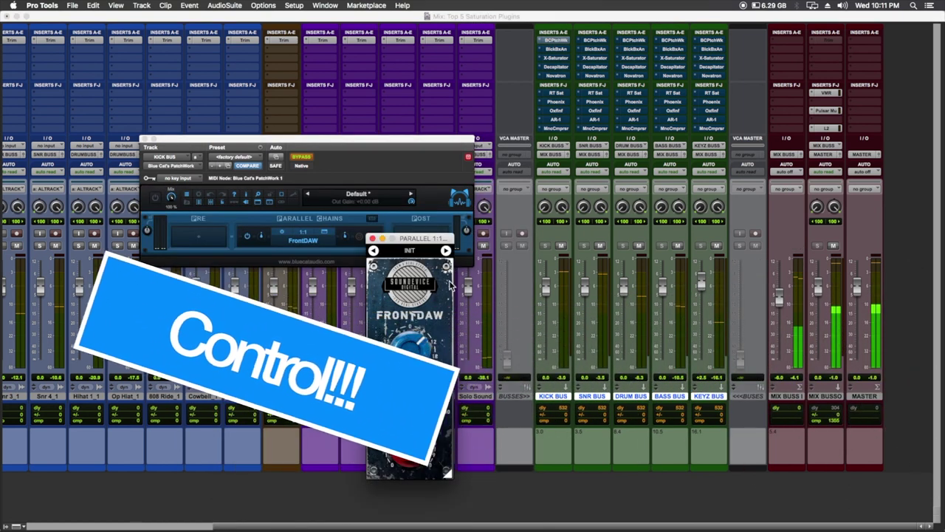
pyautogui.click(554, 49)
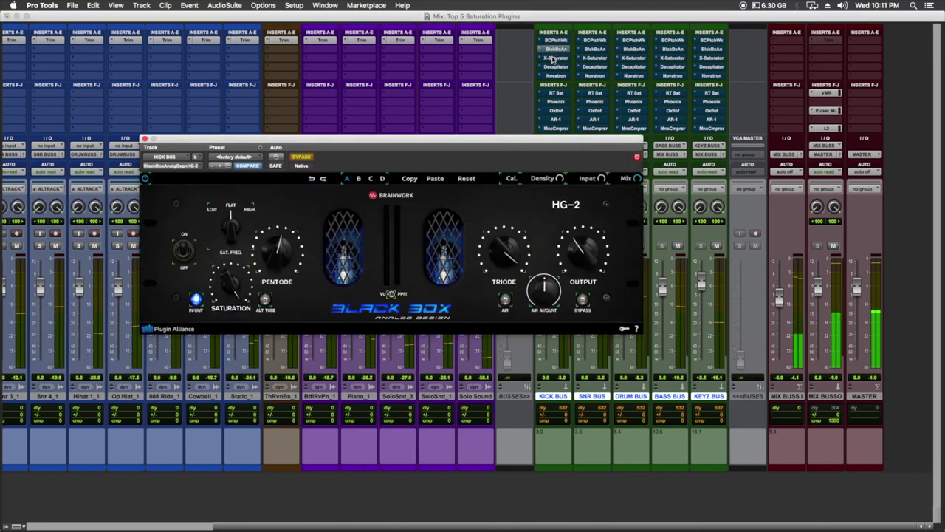
pyautogui.click(554, 59)
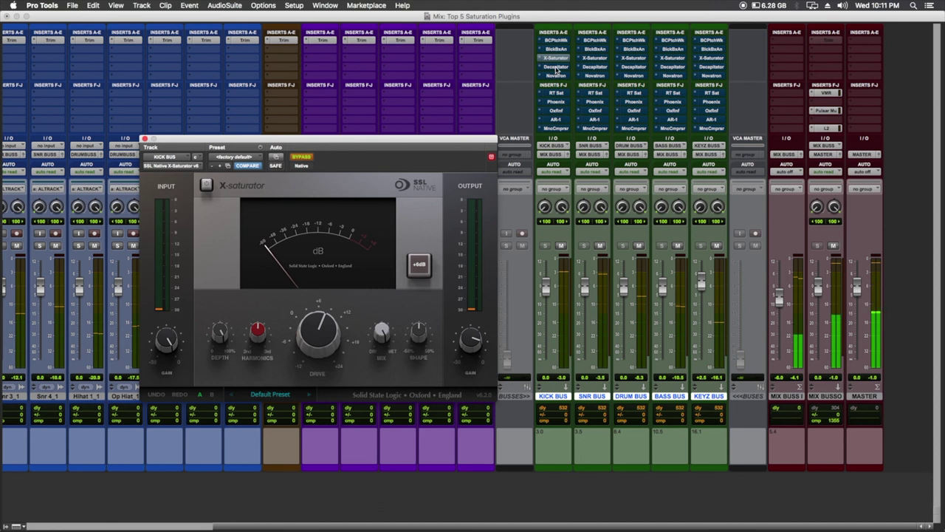
pyautogui.click(555, 67)
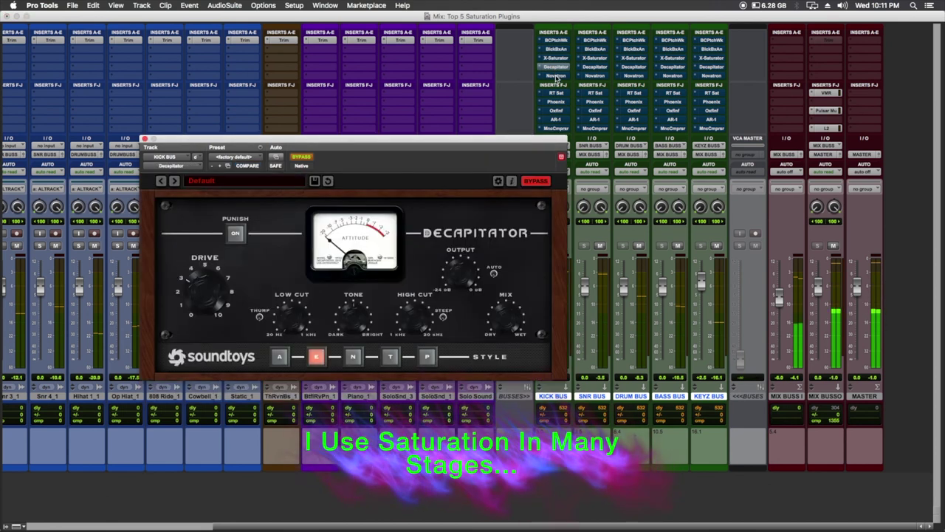
pyautogui.click(556, 77)
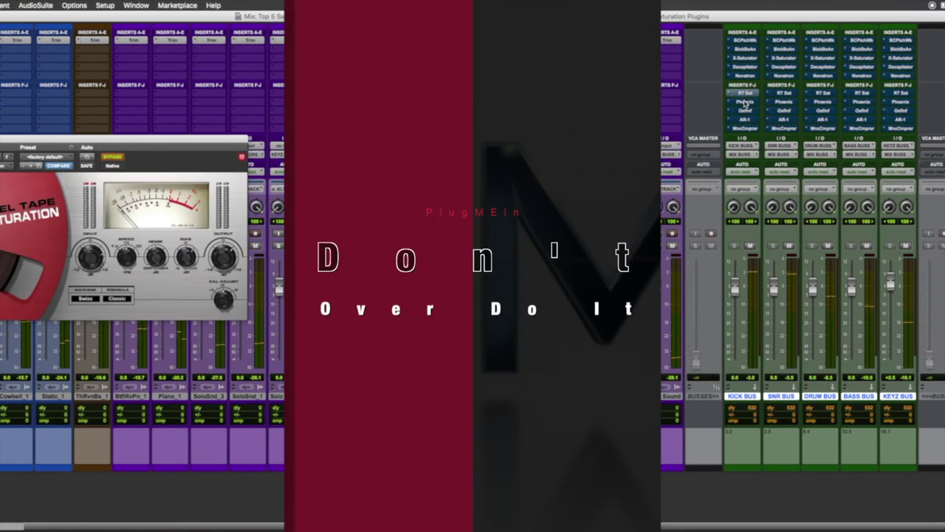
# - Look at KICK BUS's Phoenix and Oxford Inflator settings once more
pyautogui.click(745, 102)
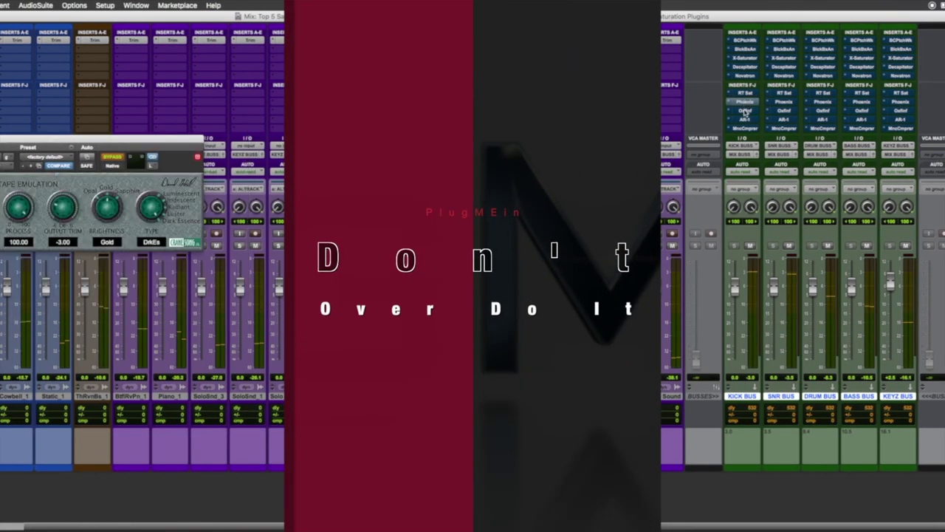
pyautogui.click(746, 112)
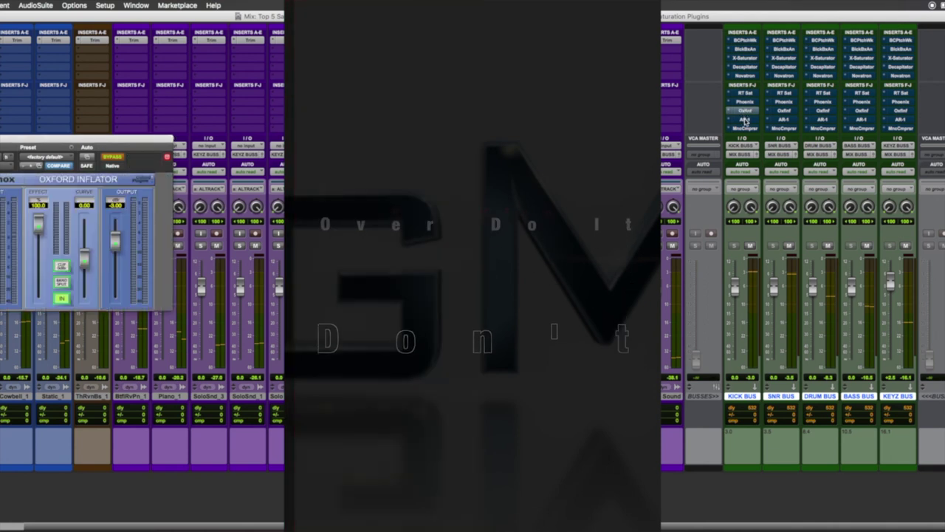